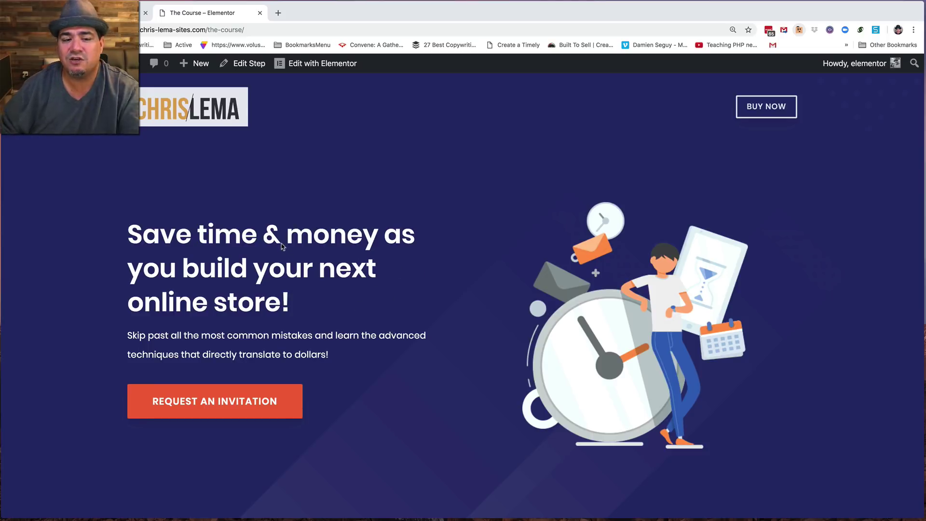
- Scroll through the course landing page, return to the top, and go to the Get Access page
scroll(347, 321, "down", 2)
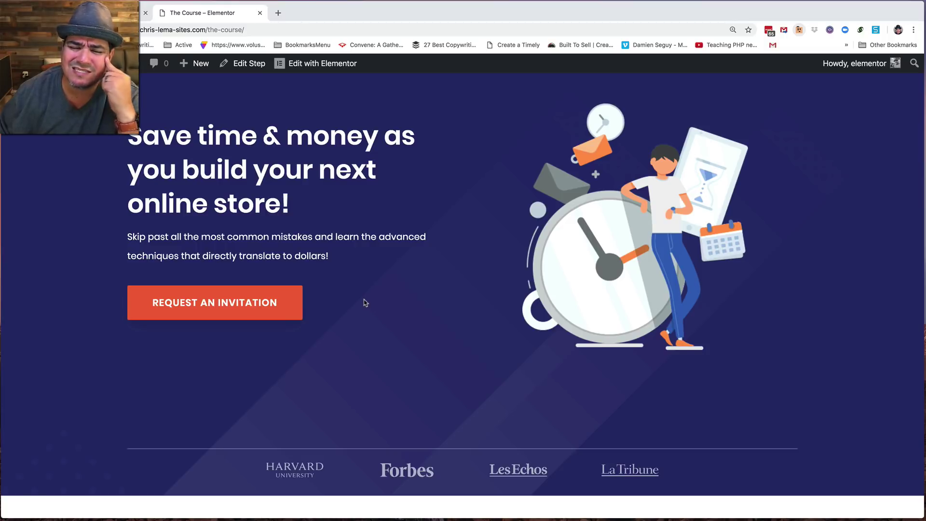
scroll(345, 326, "down", 2)
scroll(345, 326, "down", 7)
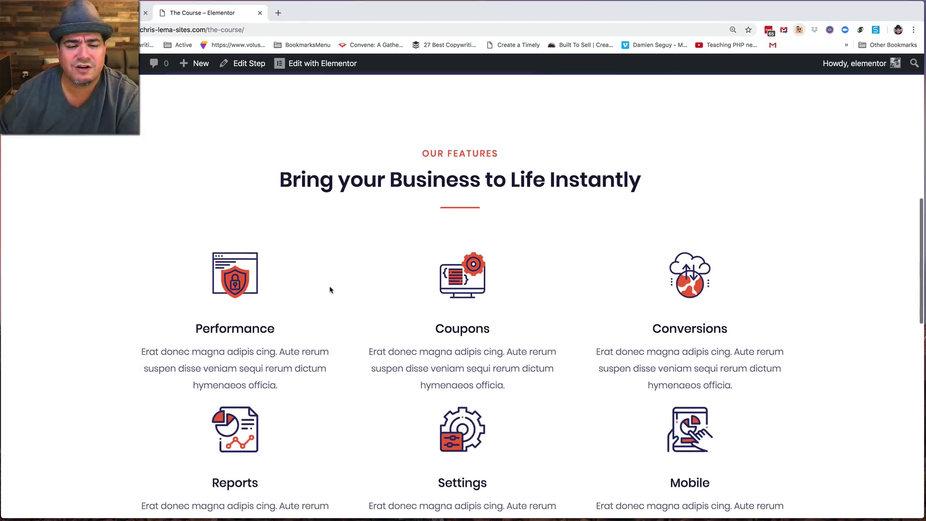
scroll(471, 314, "down", 10)
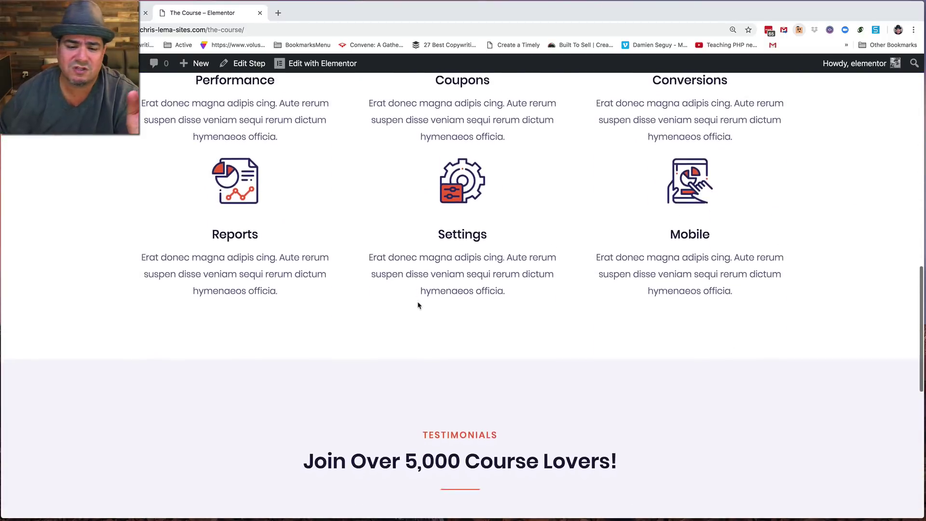
scroll(477, 351, "down", 5)
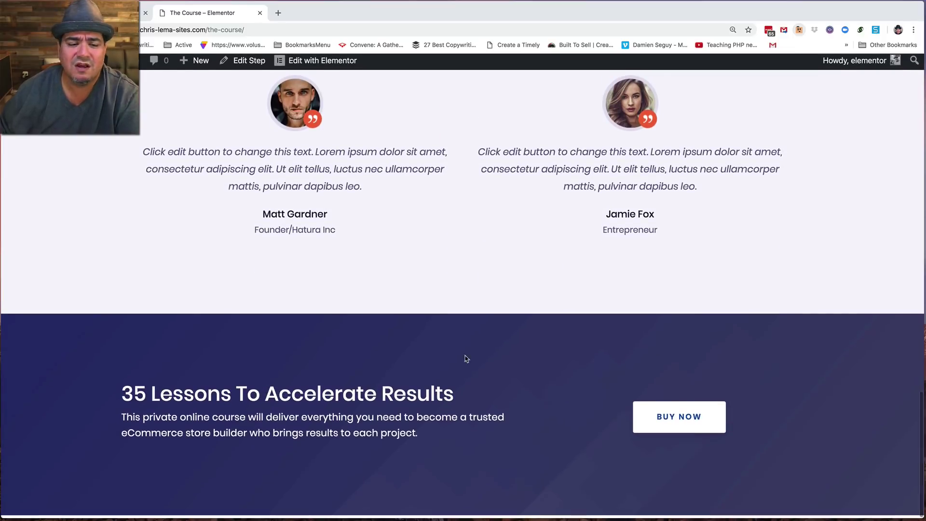
left_click(668, 422)
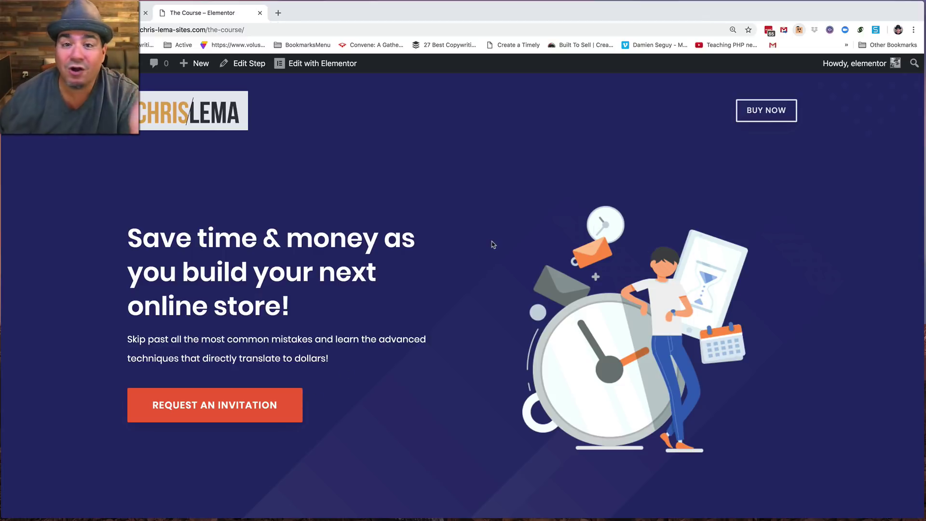
left_click(759, 117)
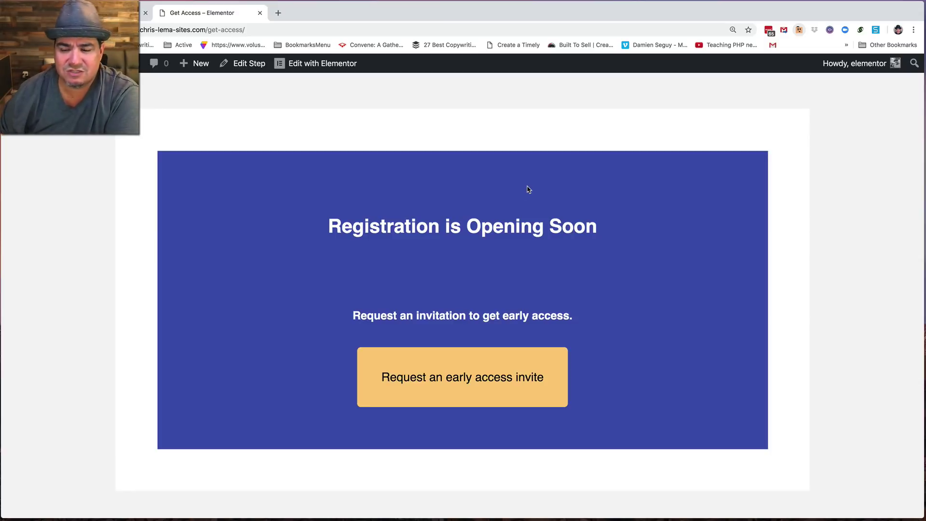
- Open the early access request form and look over the store-experience choices without picking one
left_click(436, 378)
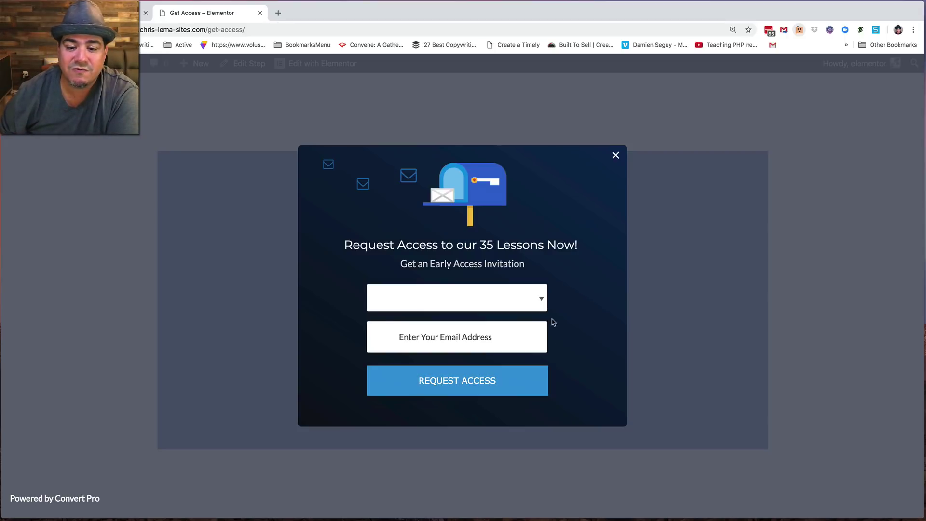
left_click(472, 302)
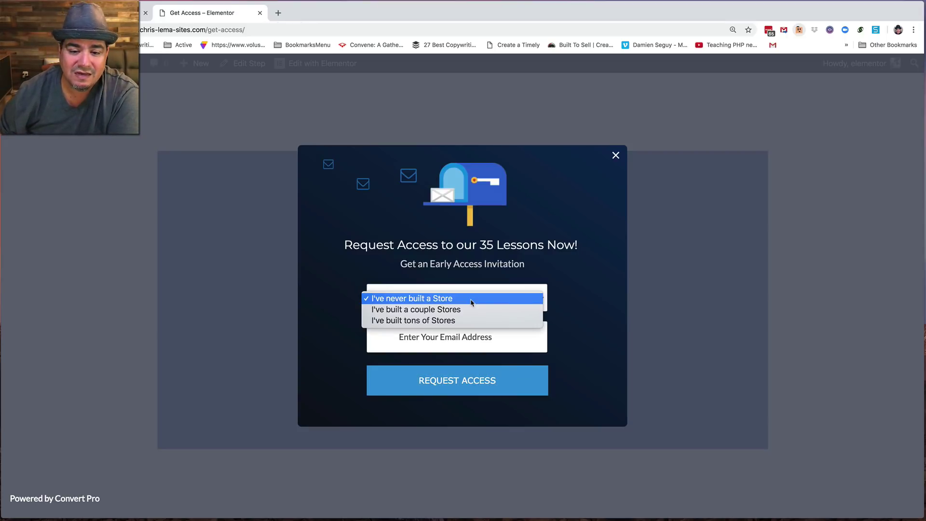
left_click(432, 301)
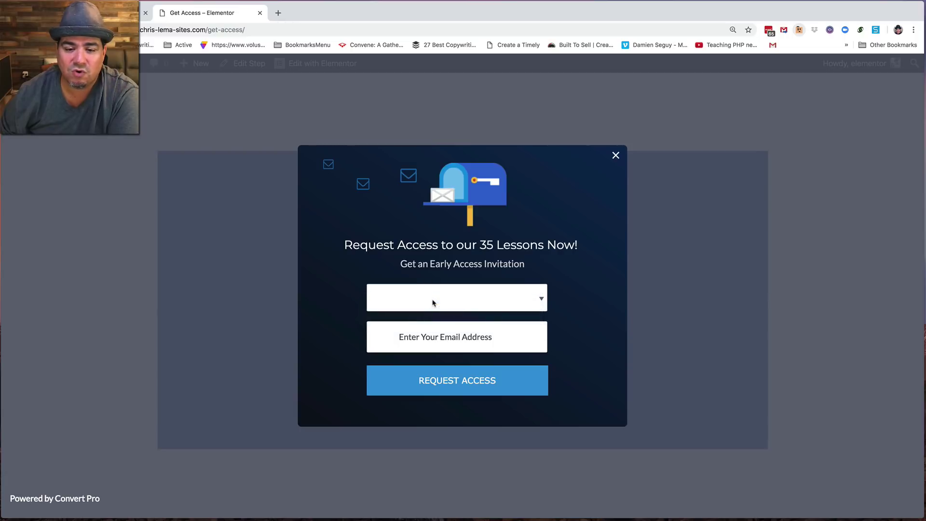
left_click(432, 302)
left_click(433, 297)
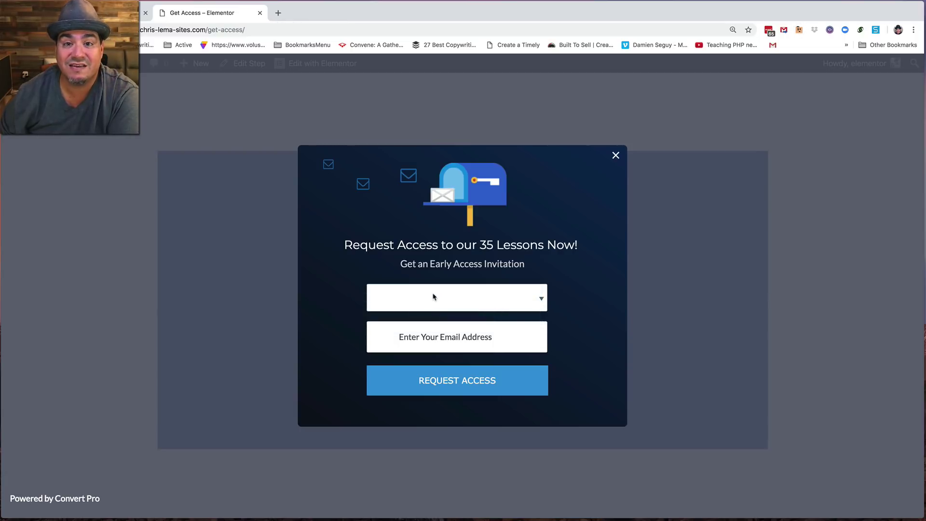
- Fill the e-mail from a saved suggestion and submit the early access request
left_click(432, 337)
left_click(419, 365)
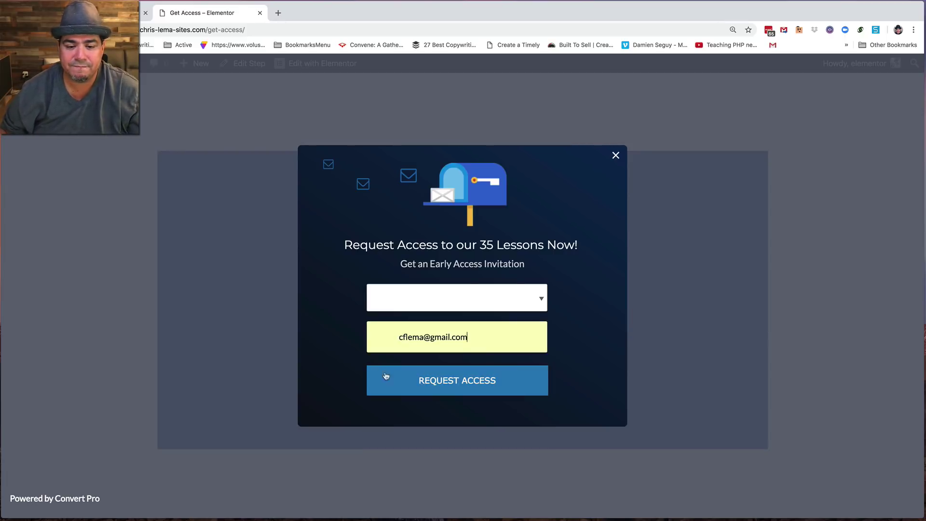
left_click(444, 386)
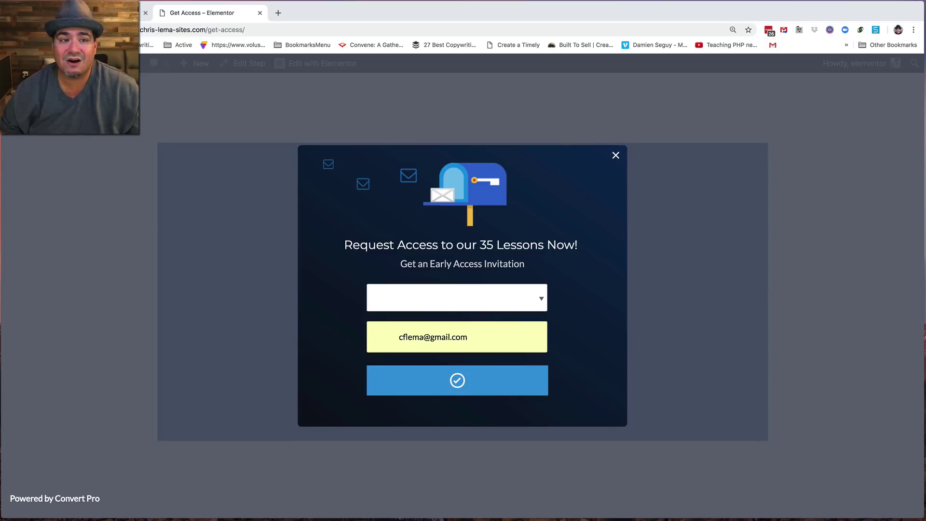
- Replace get-access with 'pric' in the address to load the Pricing page and scroll to Billing Details
double_click(213, 30)
left_click_drag(212, 31, 268, 29)
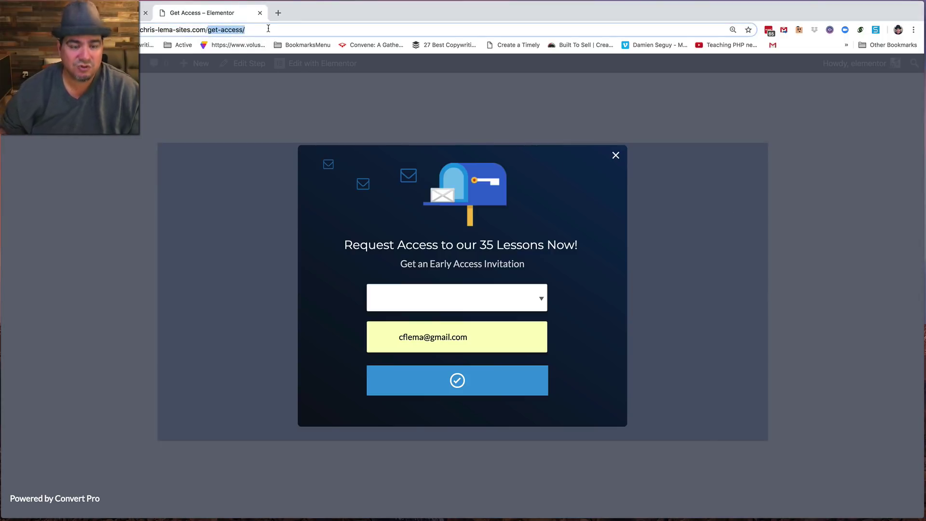
type("pric")
key("Return")
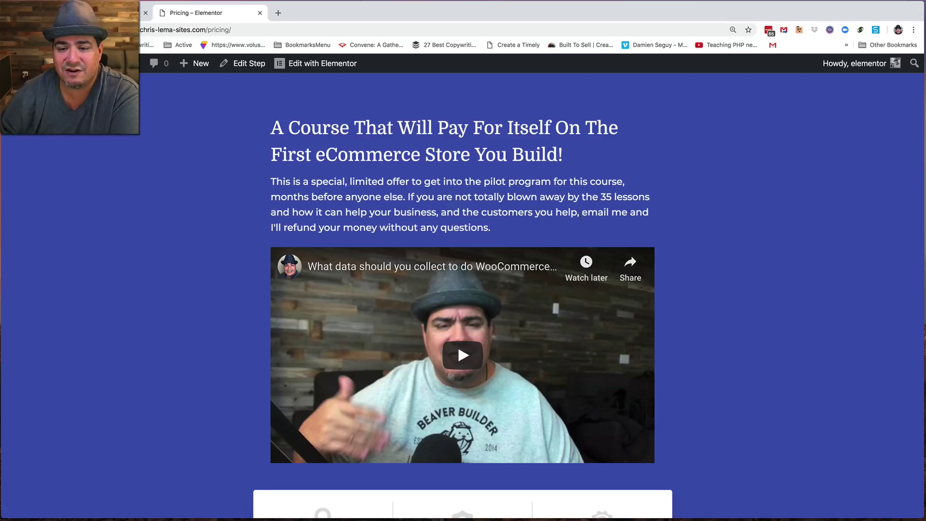
scroll(534, 212, "down", 8)
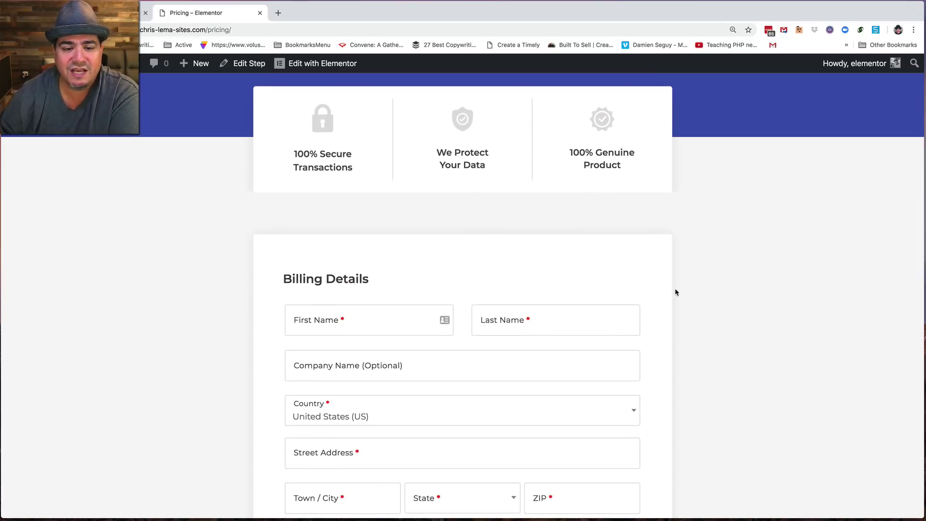
scroll(673, 299, "down", 3)
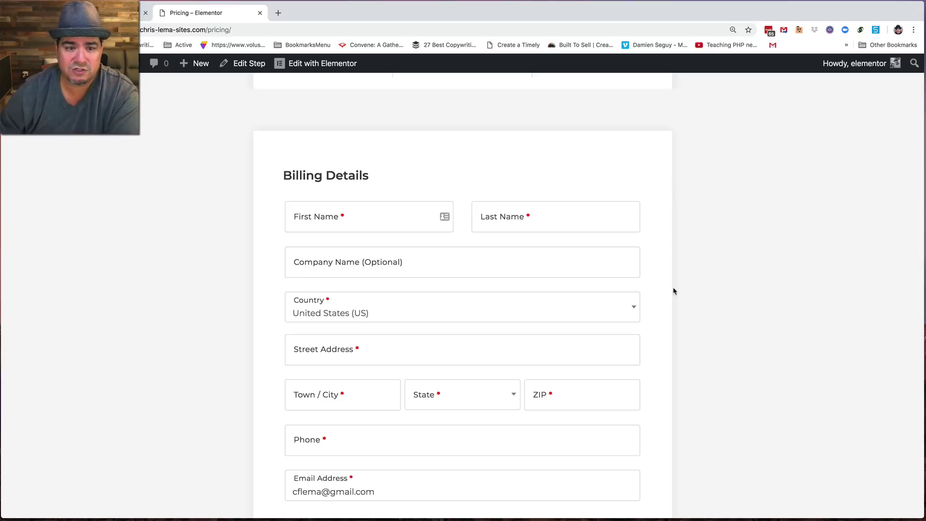
- Enter the customer's first and last name in the billing form
scroll(487, 282, "down", 3)
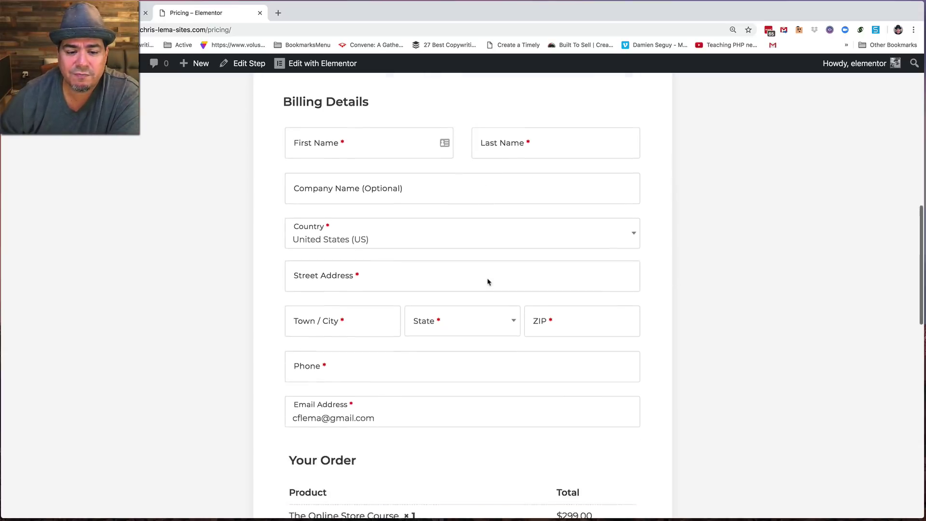
scroll(487, 282, "down", 5)
scroll(488, 280, "up", 7)
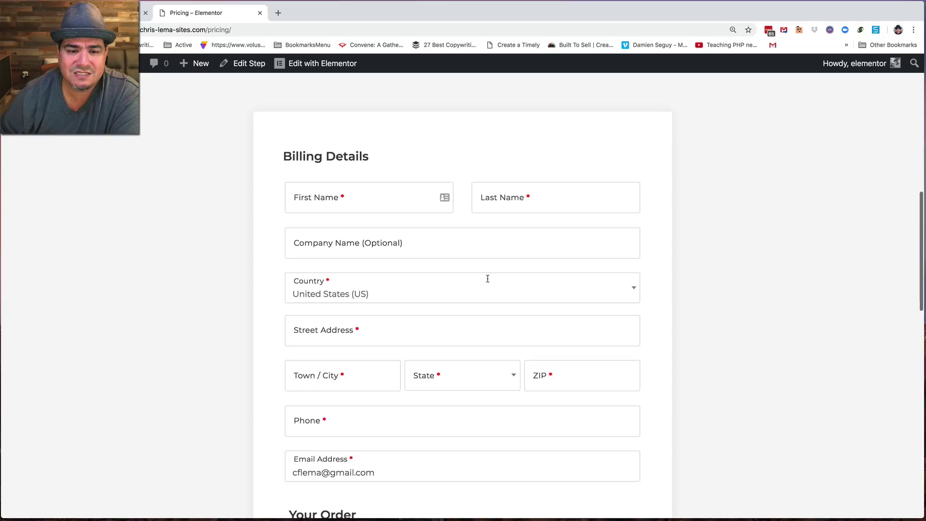
left_click(317, 199)
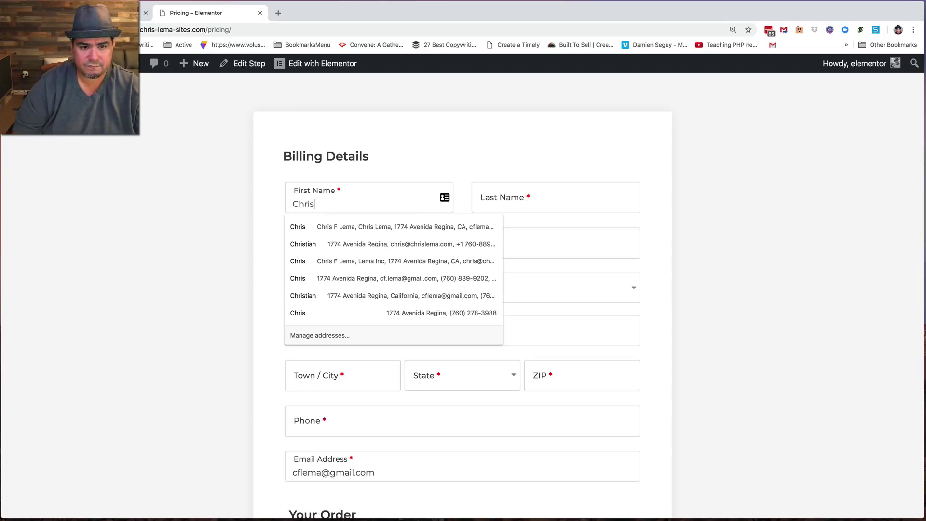
key("Tab")
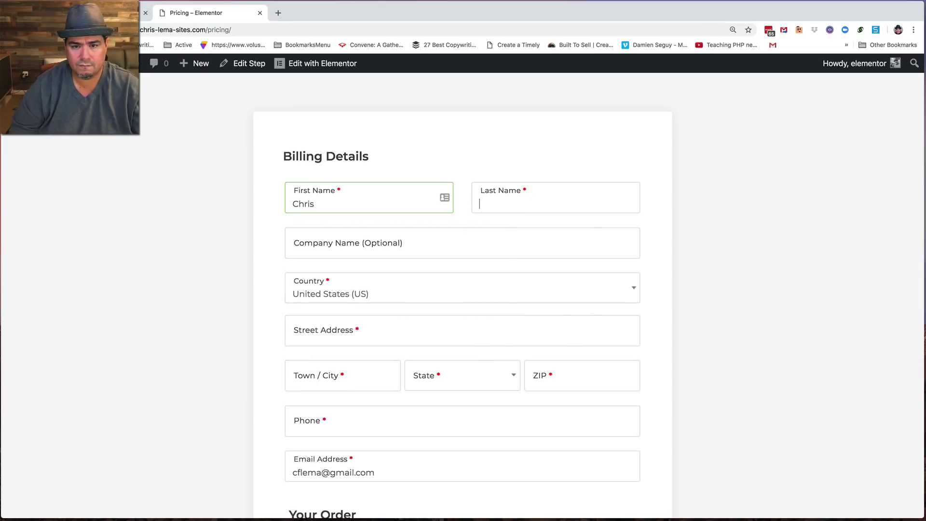
key("Tab")
- Fill in the billing street address, town, state and ZIP code
left_click(462, 333)
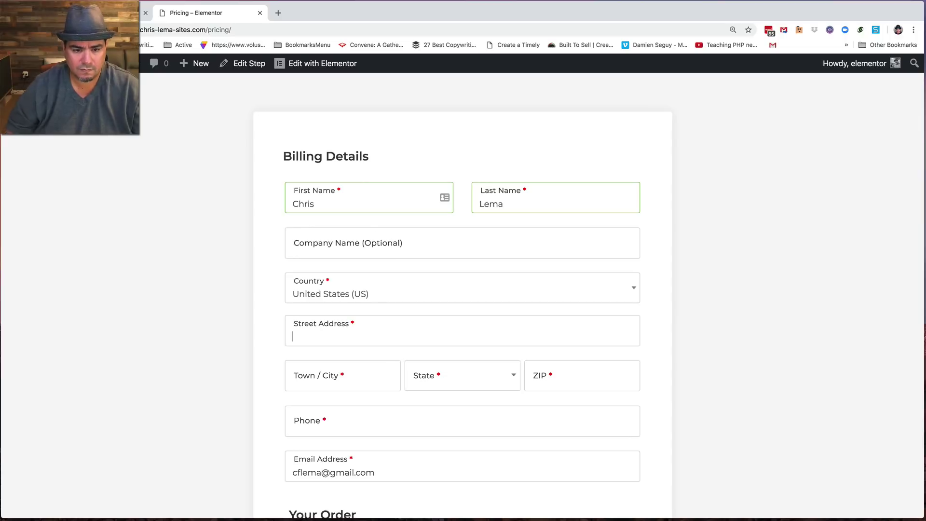
type("12345 ")
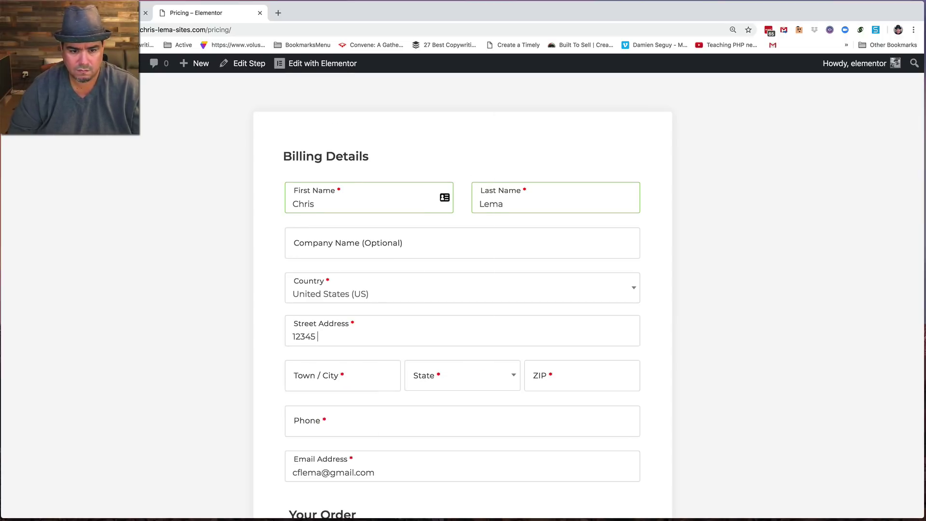
type("Main Street")
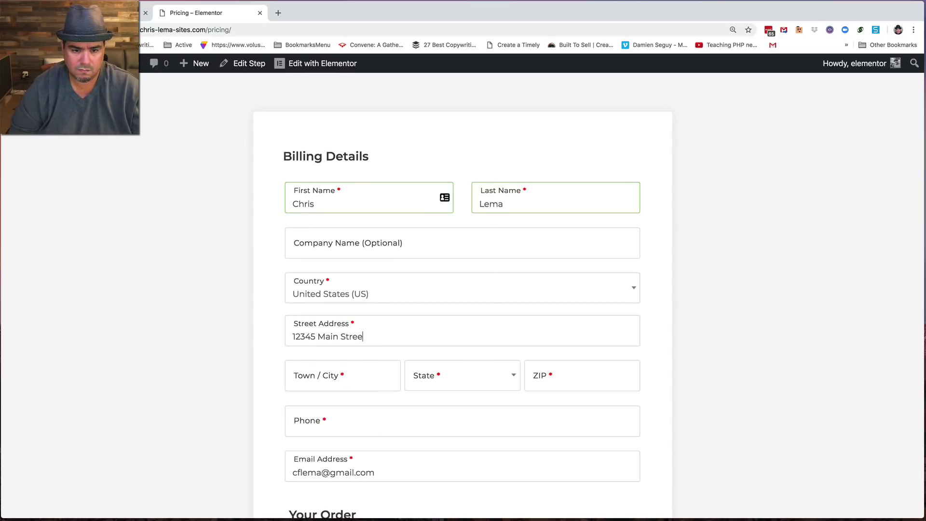
key("Tab")
type("Los Angeles")
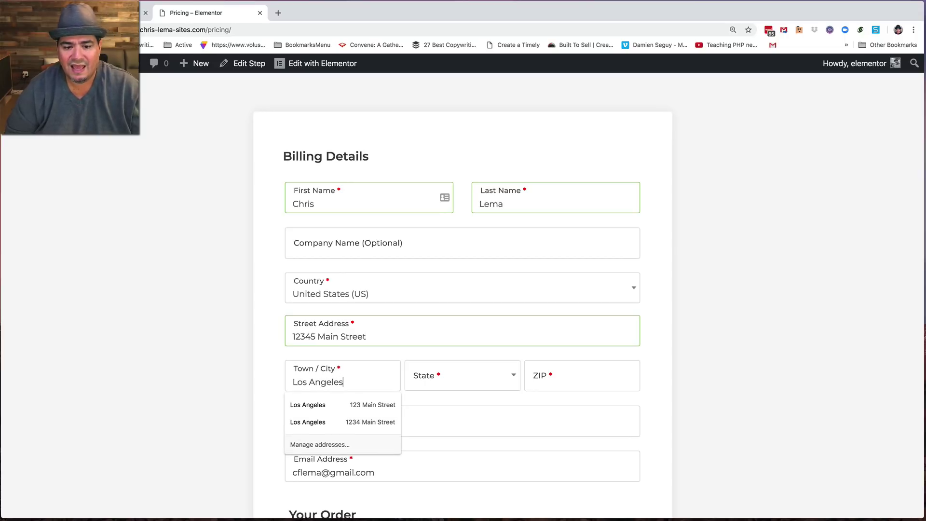
key("Escape")
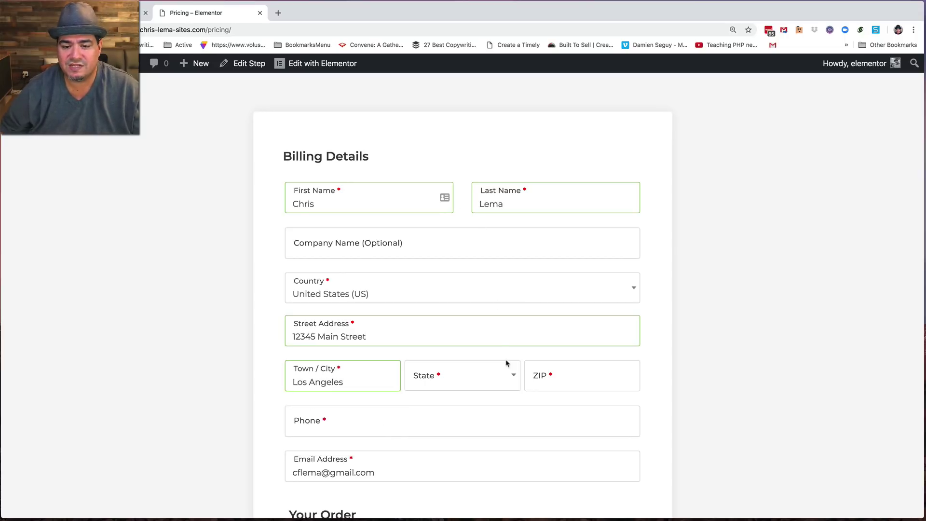
left_click(511, 376)
left_click(424, 329)
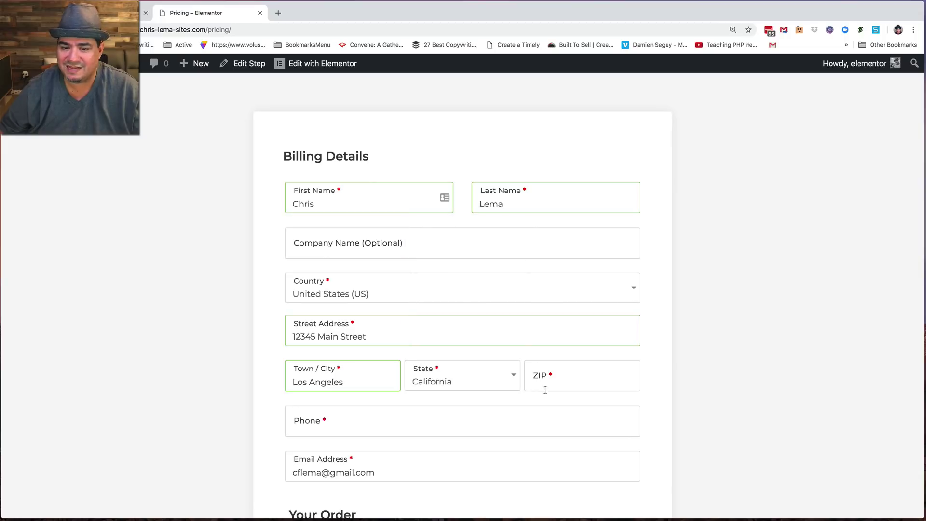
left_click(558, 381)
type("920")
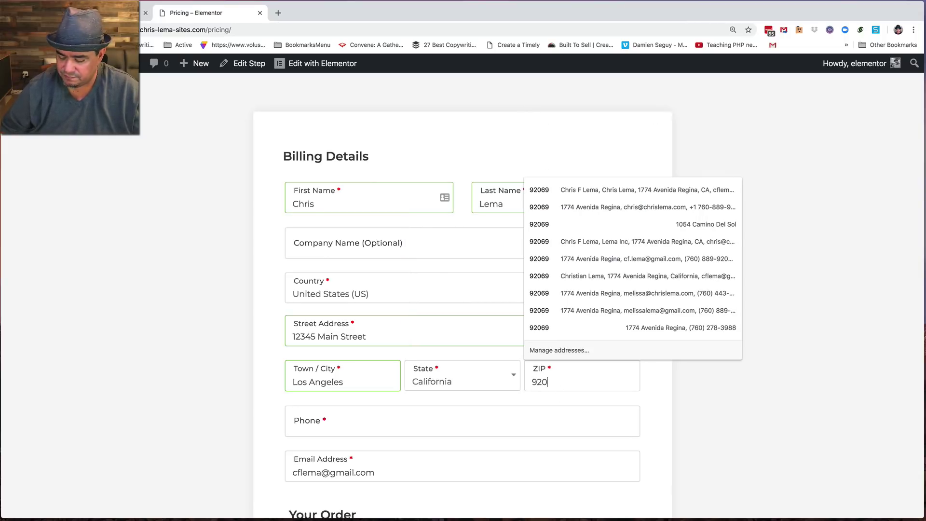
key("BackSpace")
key("BackSpace")
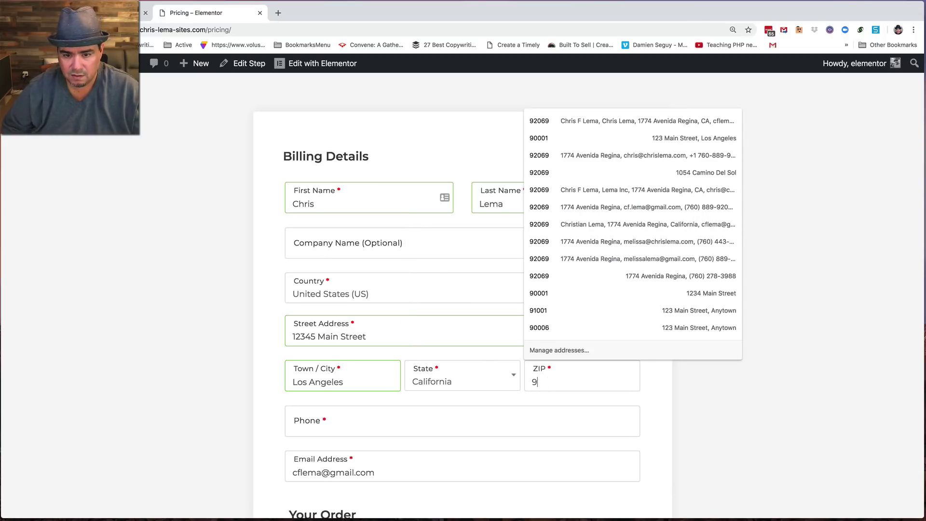
type("0001")
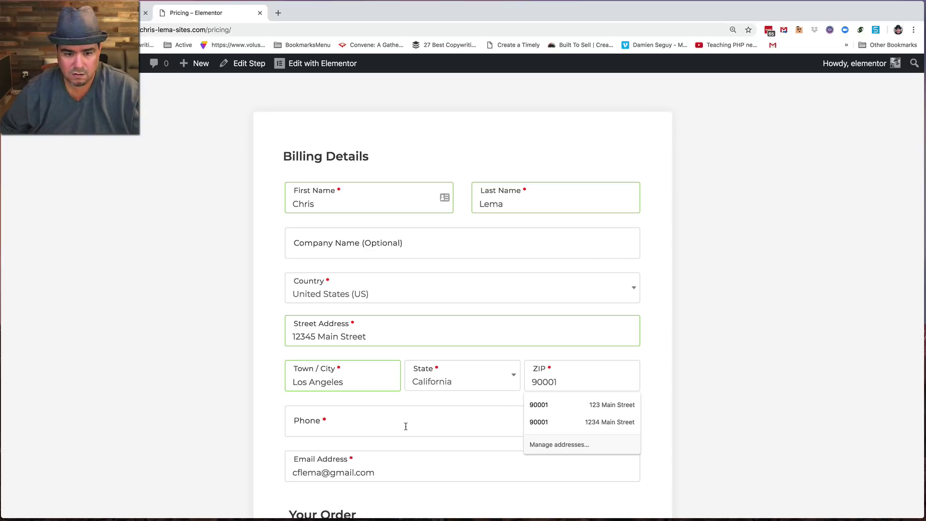
- Enter the customer's phone number in the billing form
left_click(385, 423)
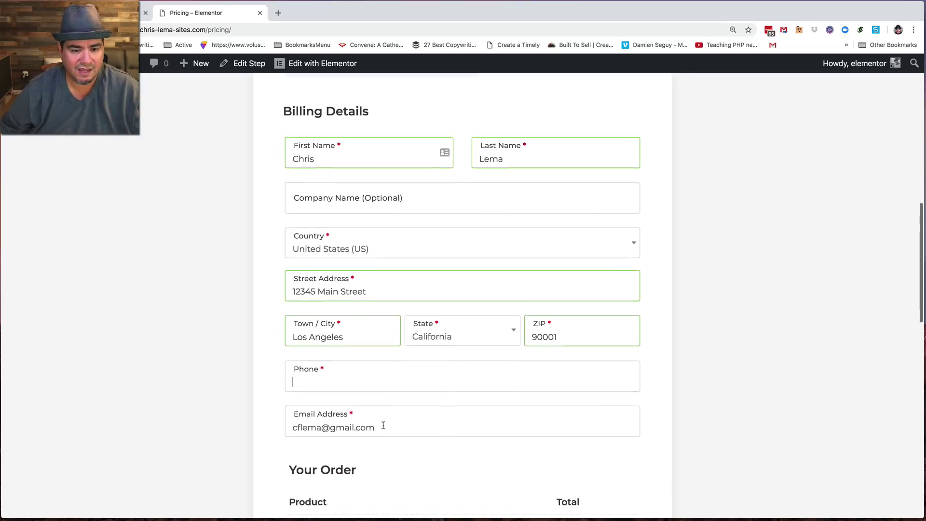
scroll(383, 425, "down", 1)
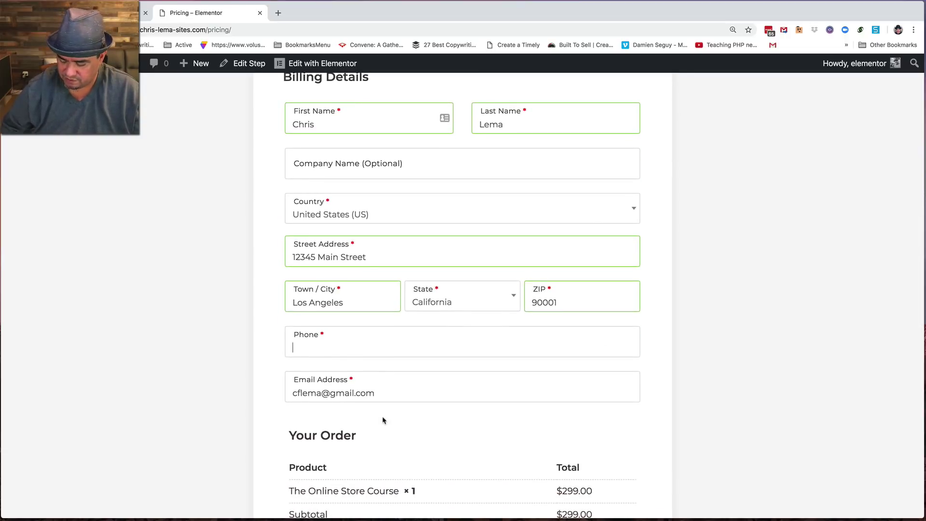
type("760123")
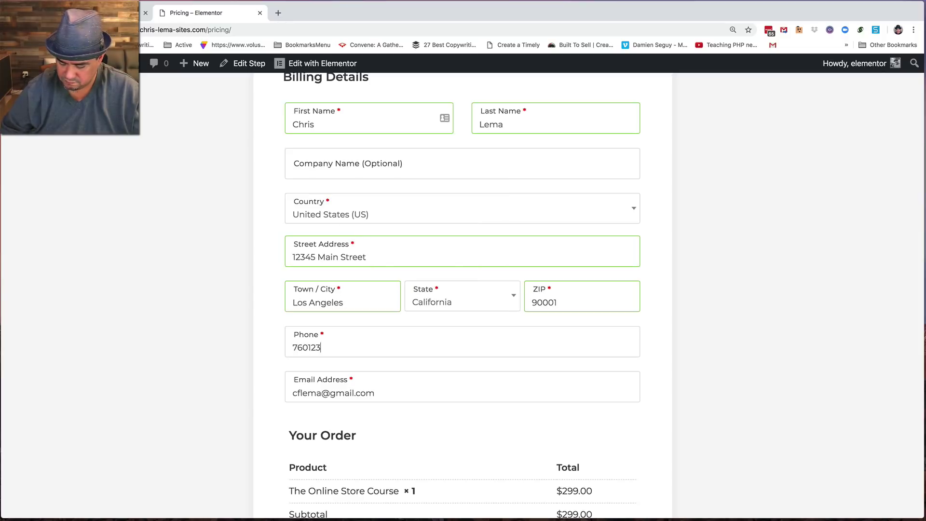
type("4567")
scroll(457, 481, "down", 4)
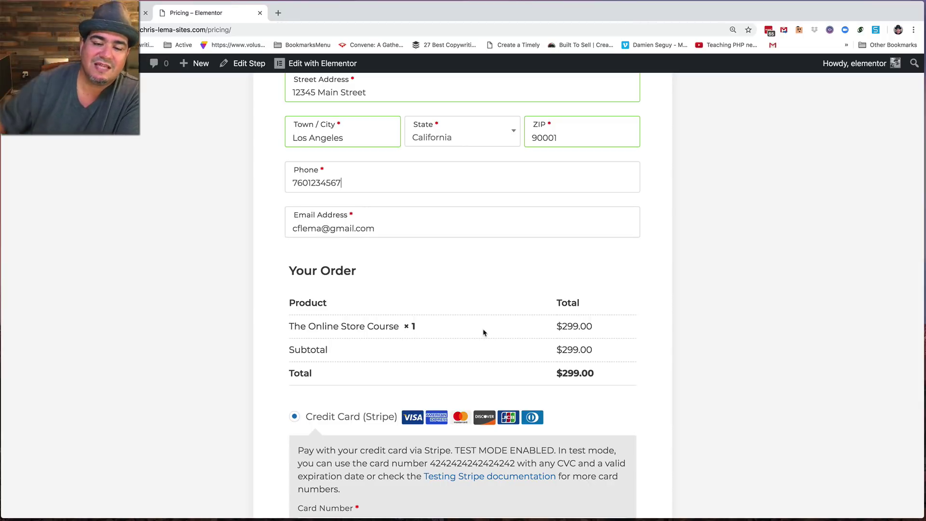
scroll(484, 332, "up", 12)
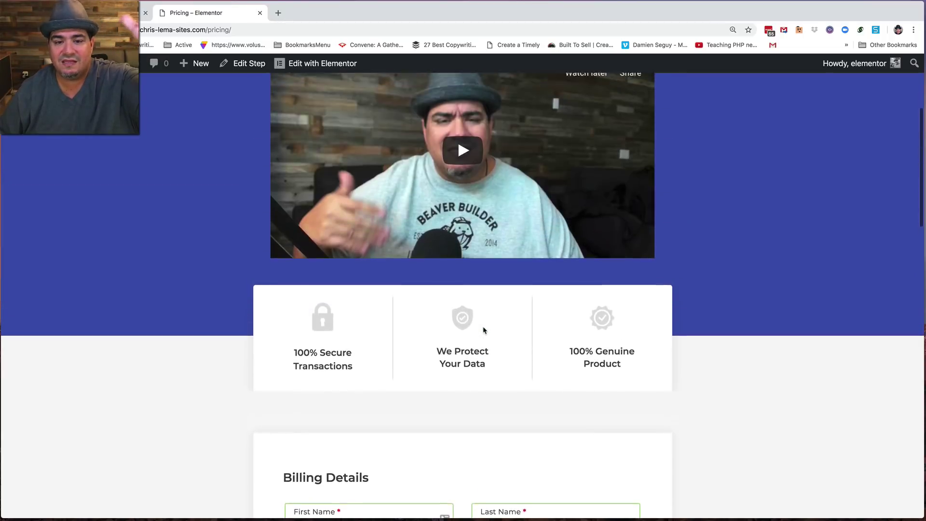
scroll(484, 331, "up", 1)
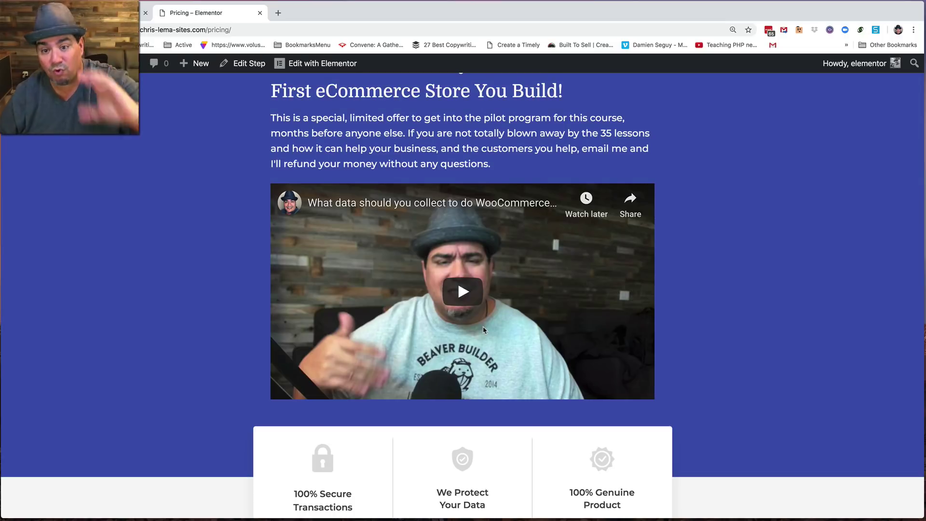
scroll(485, 330, "down", 3)
scroll(484, 330, "down", 2)
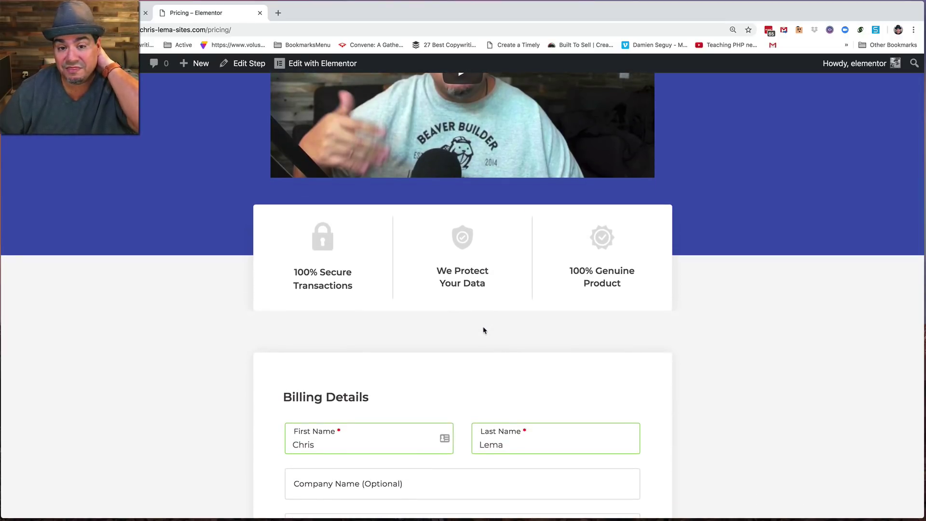
scroll(483, 331, "down", 10)
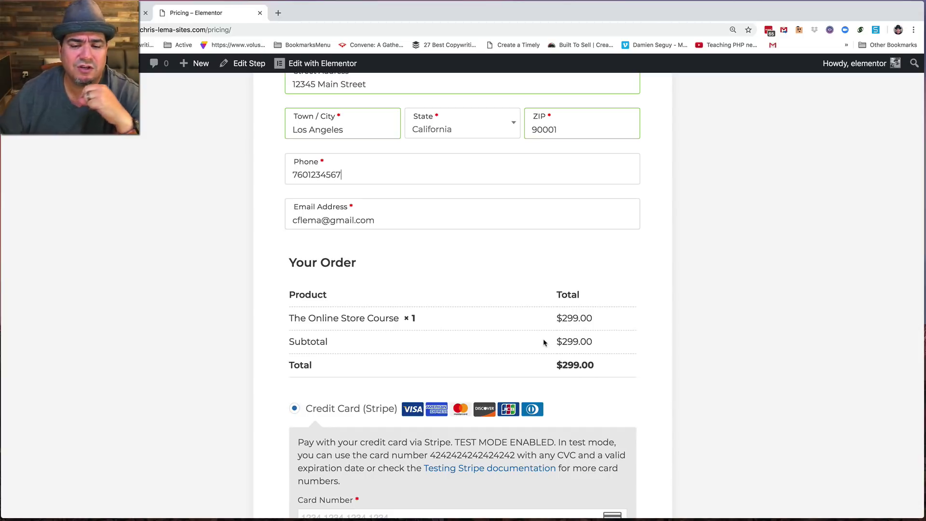
scroll(544, 345, "down", 5)
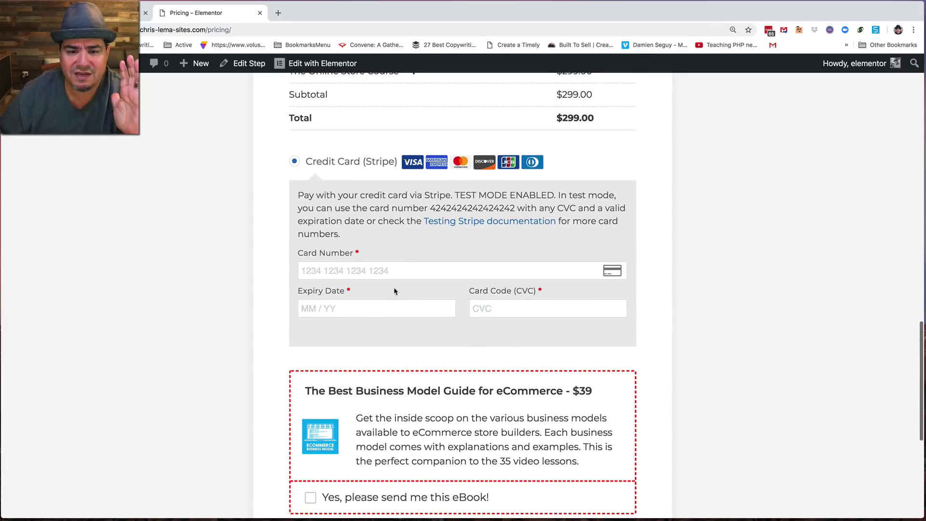
double_click(469, 208)
key("super+c")
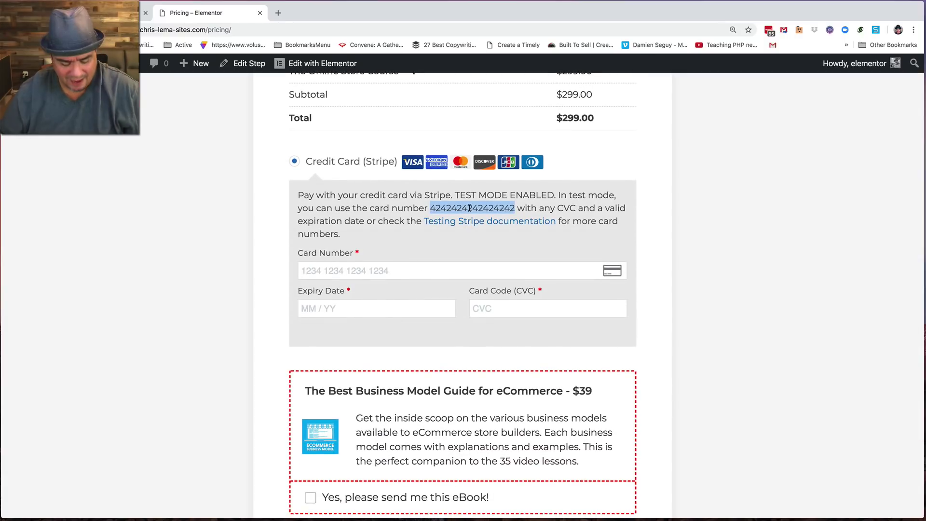
- Paste the Stripe test card number and enter expiry 05/20 and CVC 123
left_click(386, 271)
key("super+v")
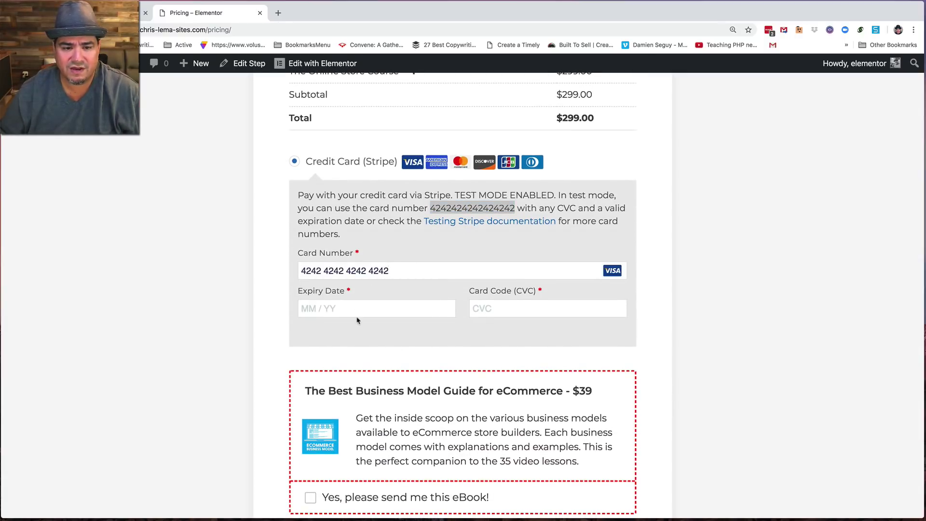
left_click(356, 310)
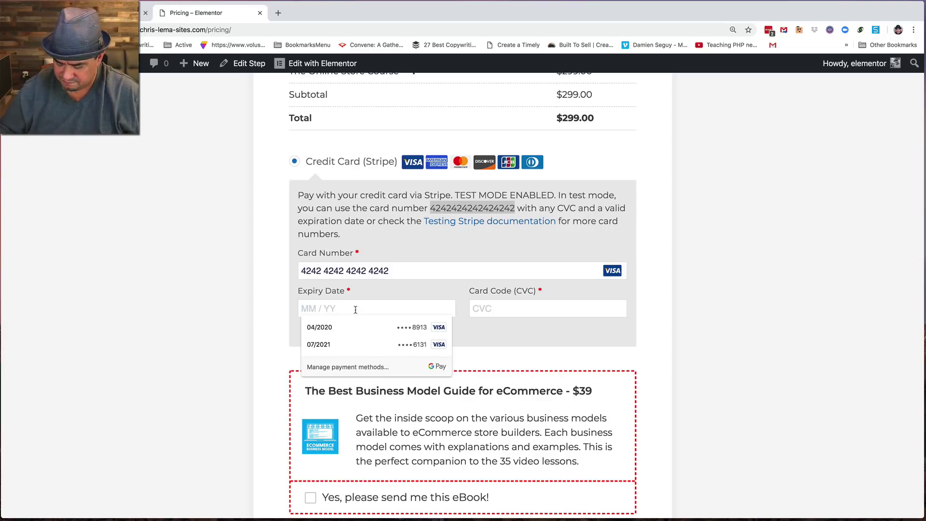
type("052")
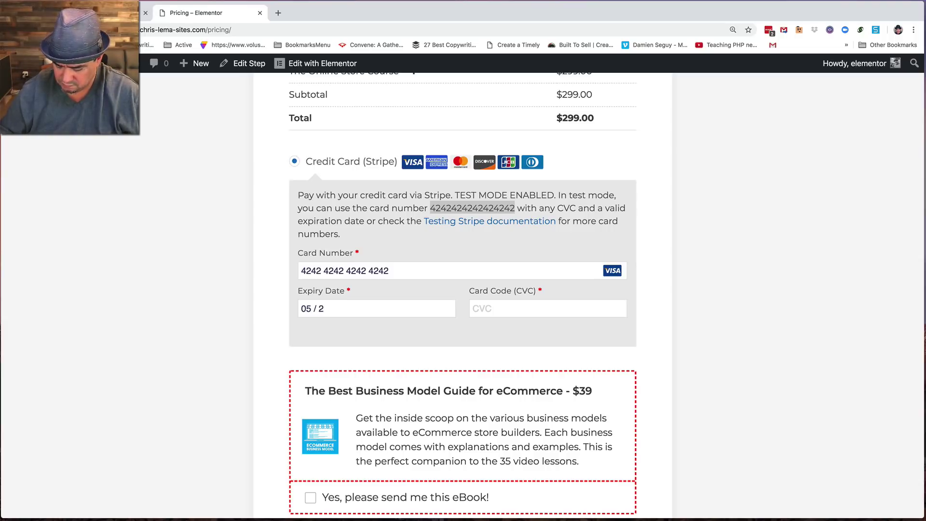
type("0")
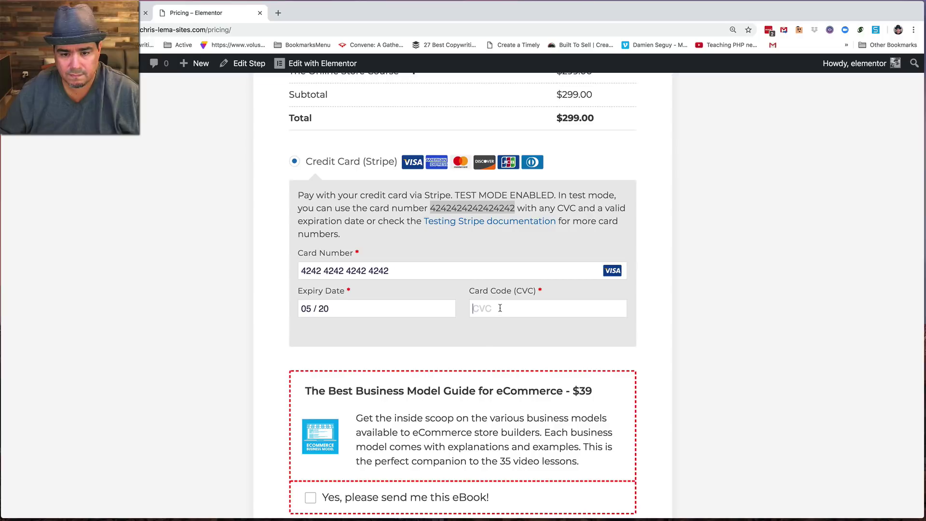
type("123")
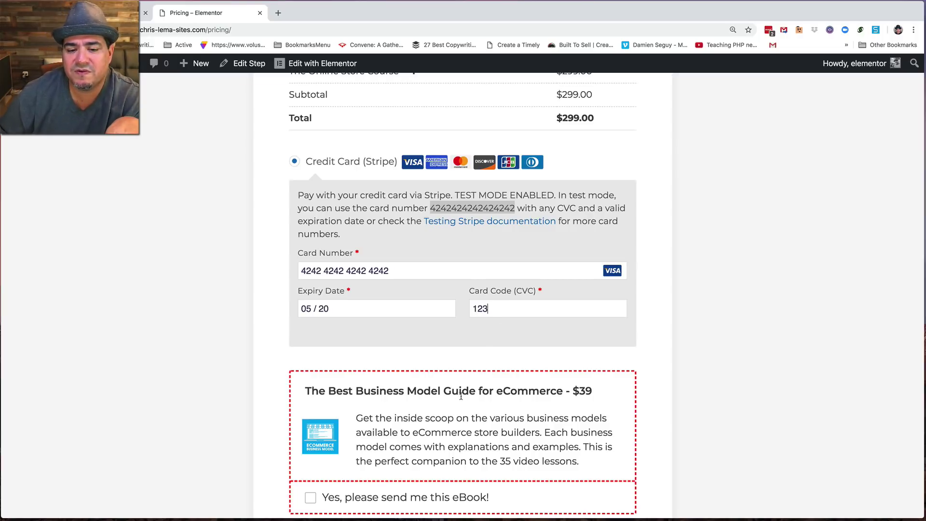
- Tick the eBook order bump, bringing the total to $338.00
scroll(527, 417, "down", 3)
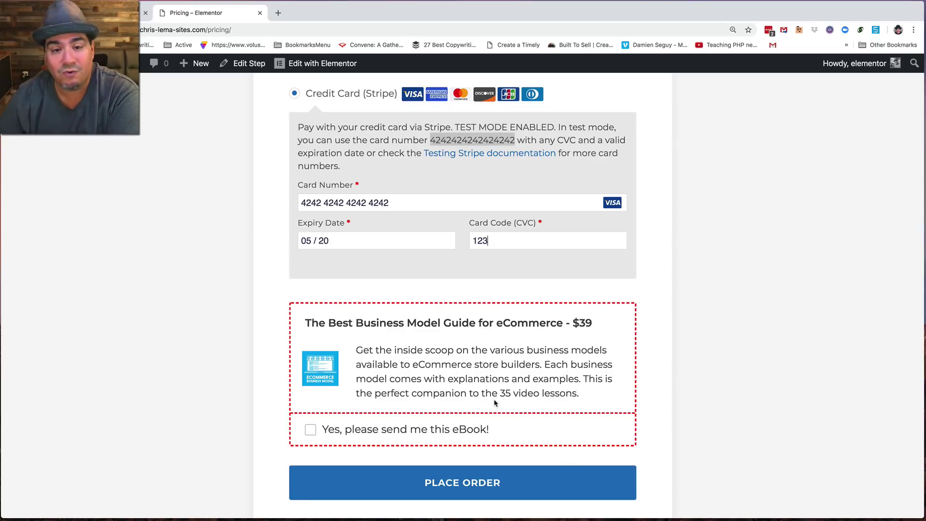
left_click(310, 429)
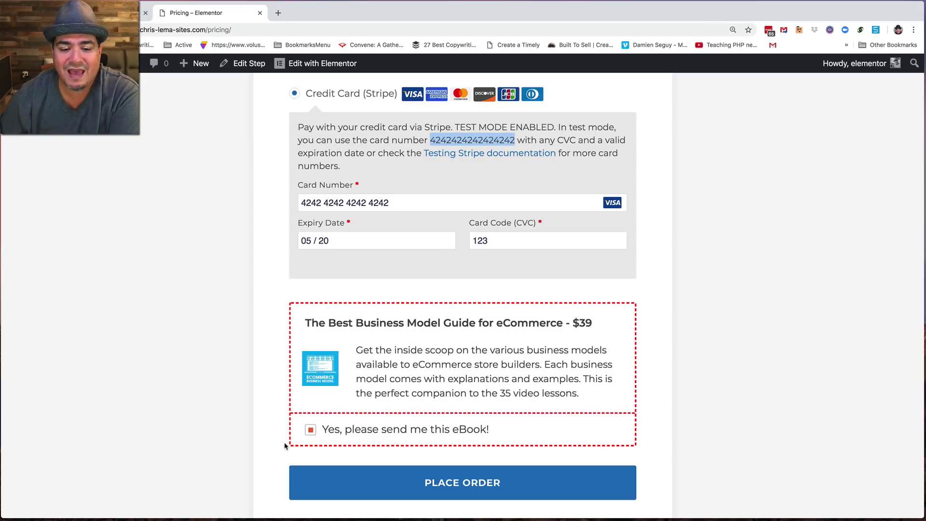
scroll(482, 338, "up", 5)
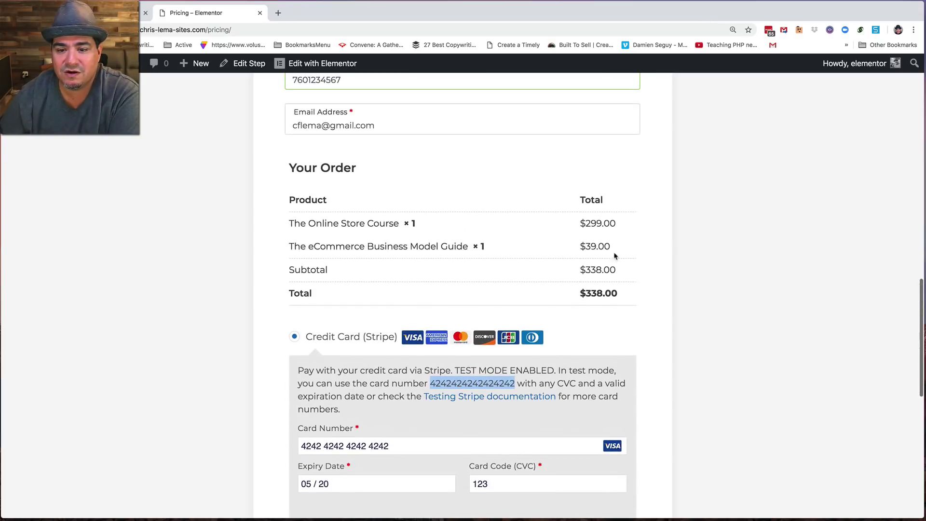
scroll(468, 404, "down", 7)
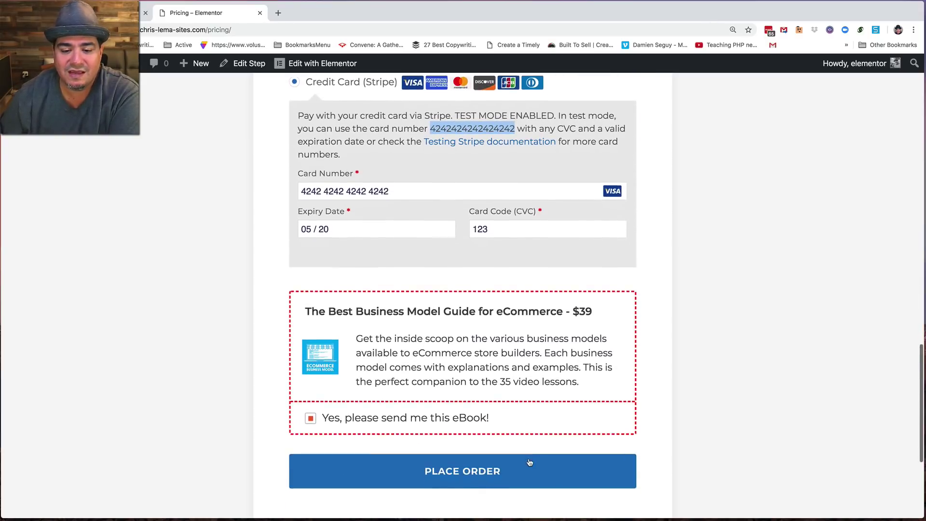
scroll(474, 448, "down", 3)
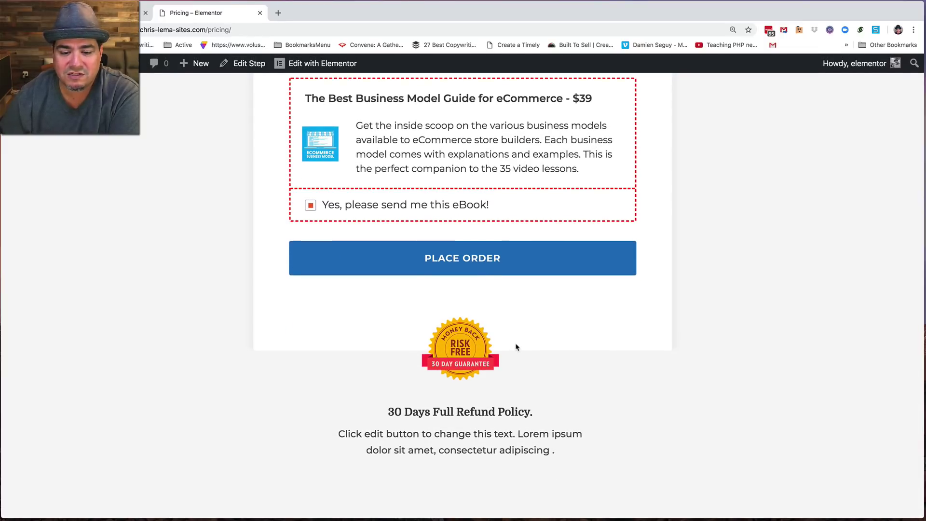
- Place the order, then accept the $249 eCommerce Mastermind upsell
left_click(469, 261)
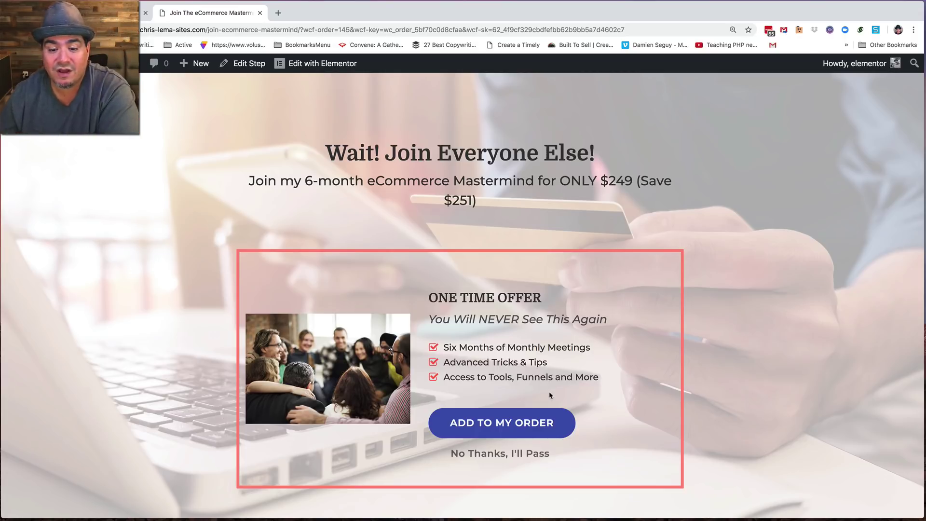
scroll(552, 395, "down", 1)
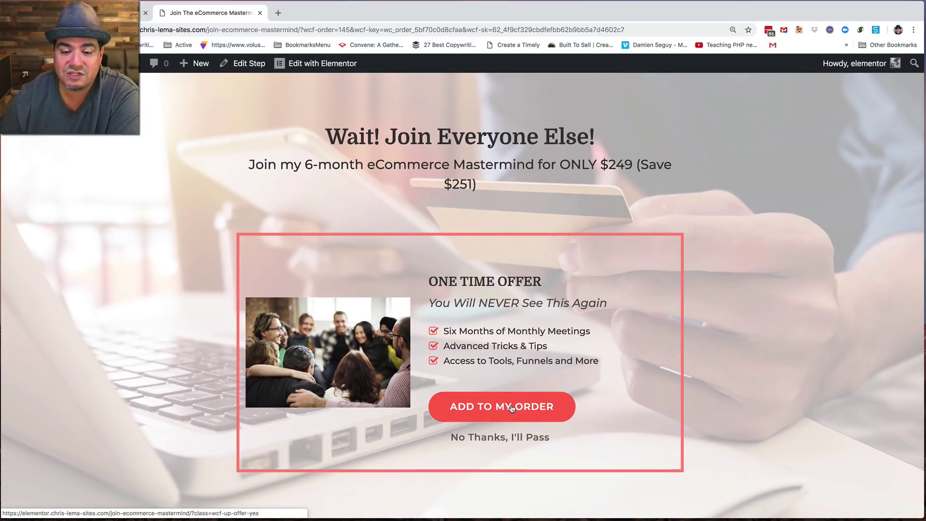
left_click(512, 408)
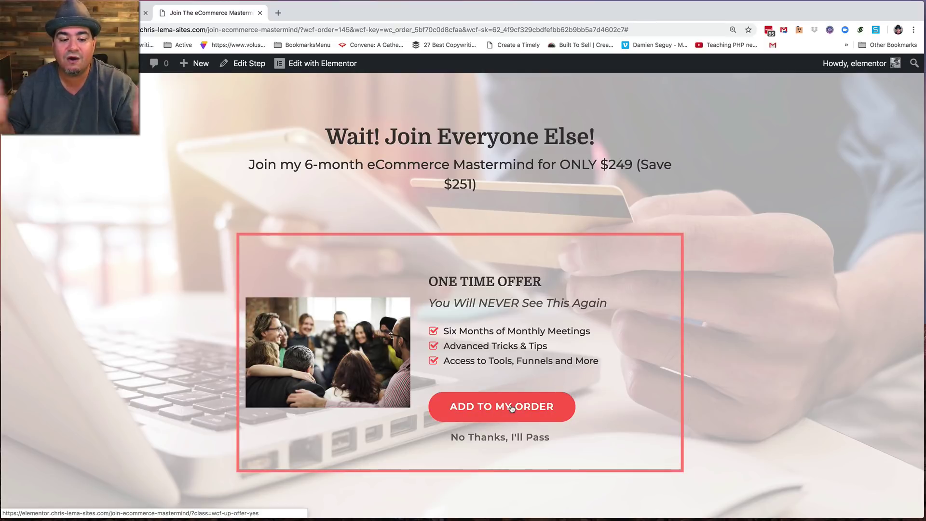
- Confirm the Mastermind upsell, then select the URL path once the $69 review offer appears
left_click(512, 409)
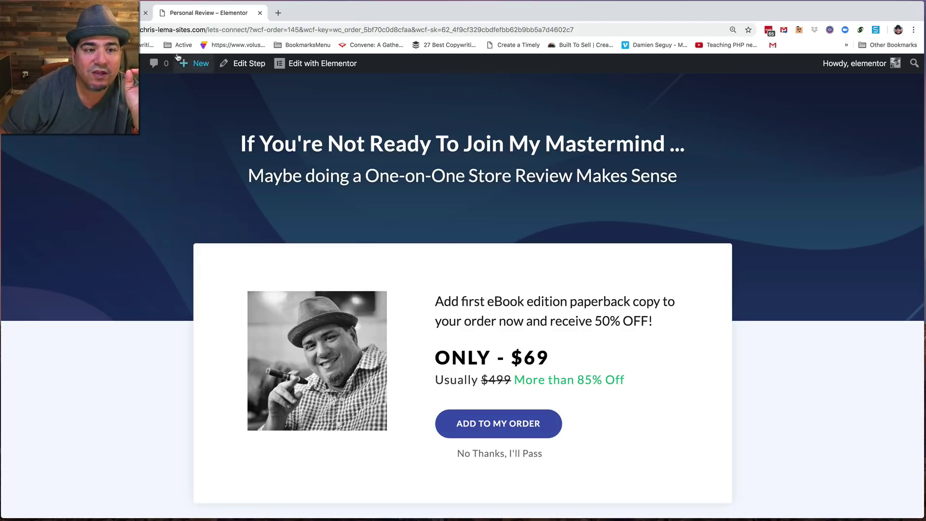
left_click_drag(207, 30, 603, 41)
- Load the shop page listing The Online Store Course, then open the WordPress admin Dashboard
type("shop")
key("Return")
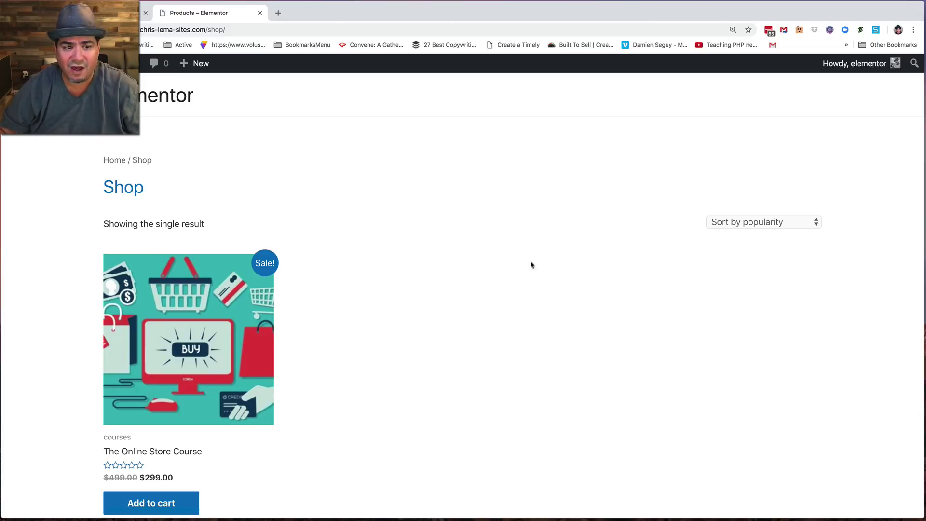
scroll(409, 428, "down", 3)
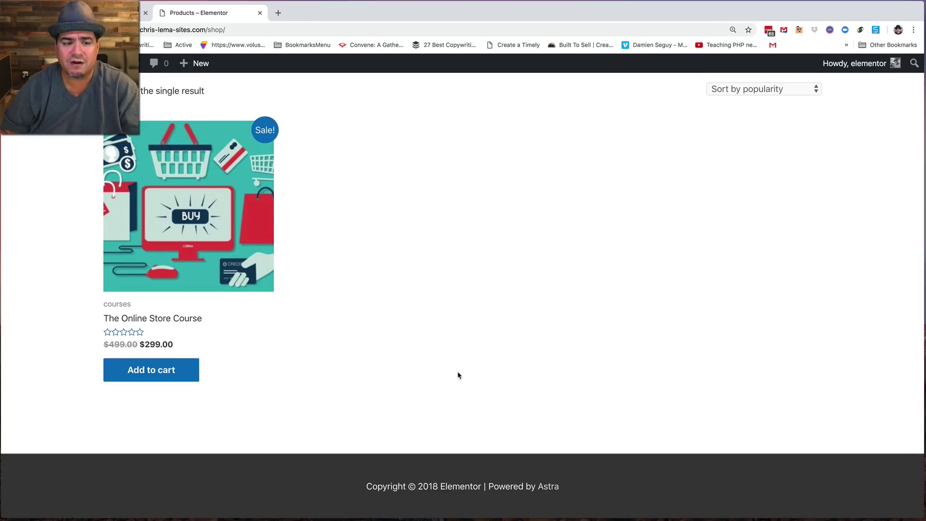
scroll(460, 372, "up", 3)
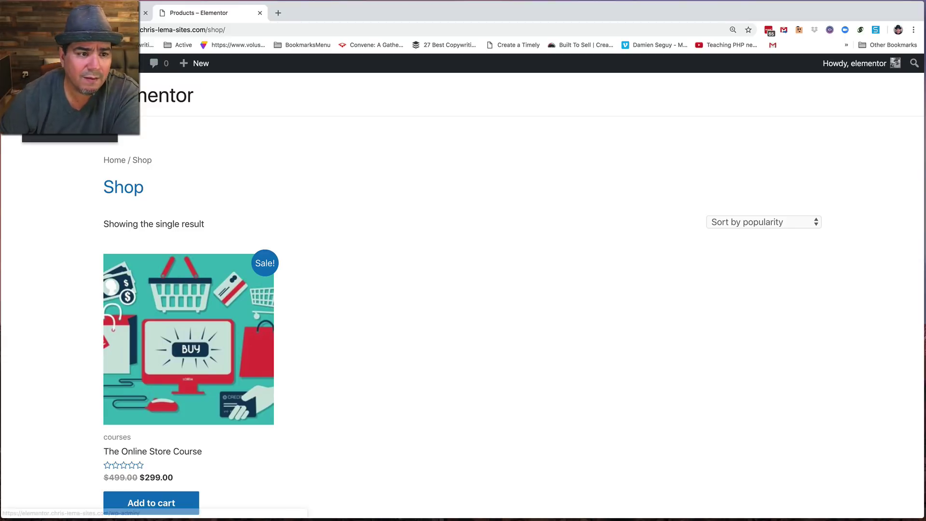
left_click(72, 63)
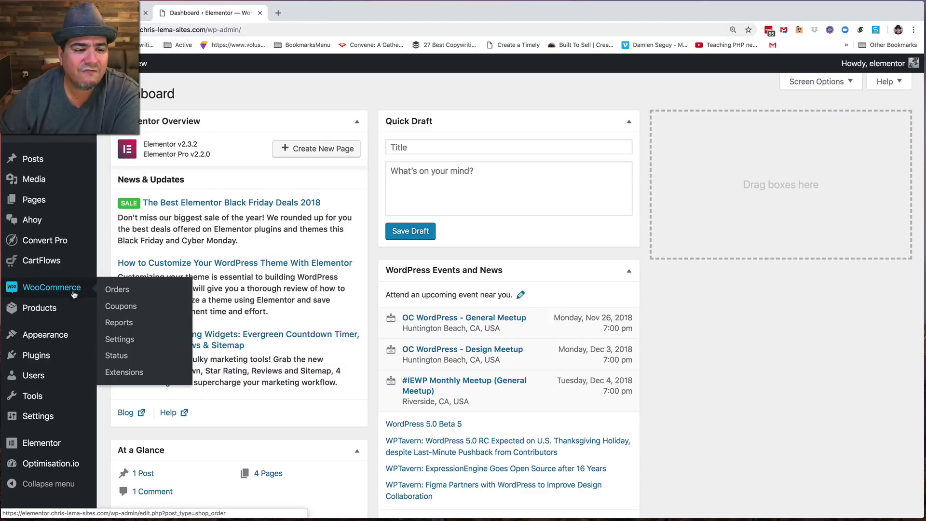
- Open the Products list and preview The Online Store Course product page in a new tab
left_click(39, 308)
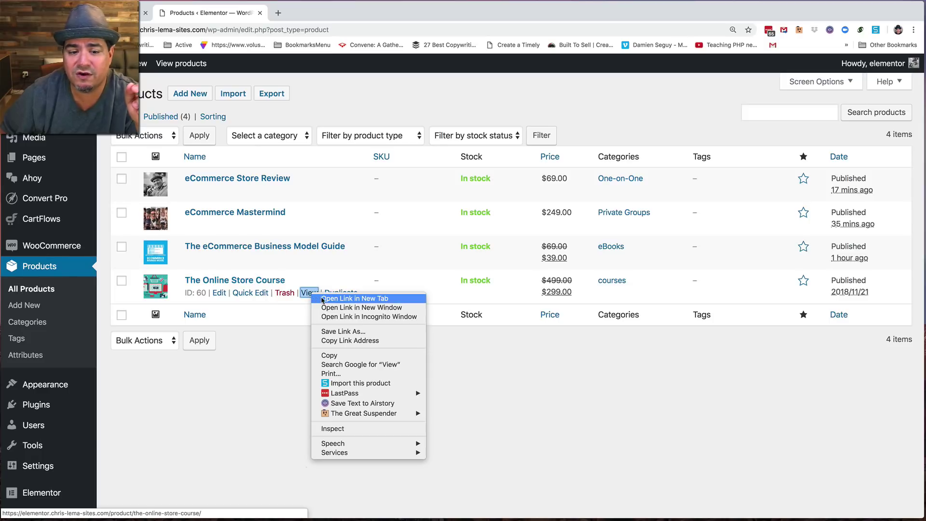
left_click(322, 300)
key("ctrl+Tab")
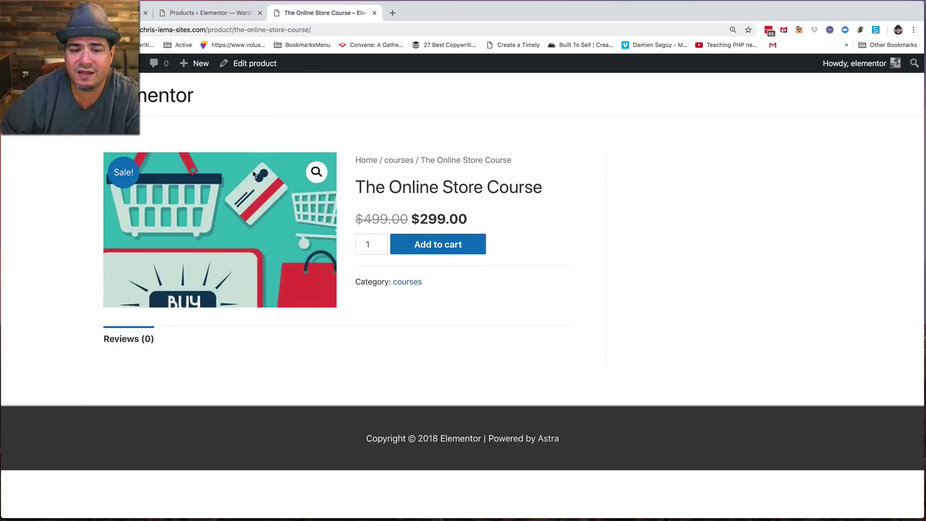
left_click(373, 14)
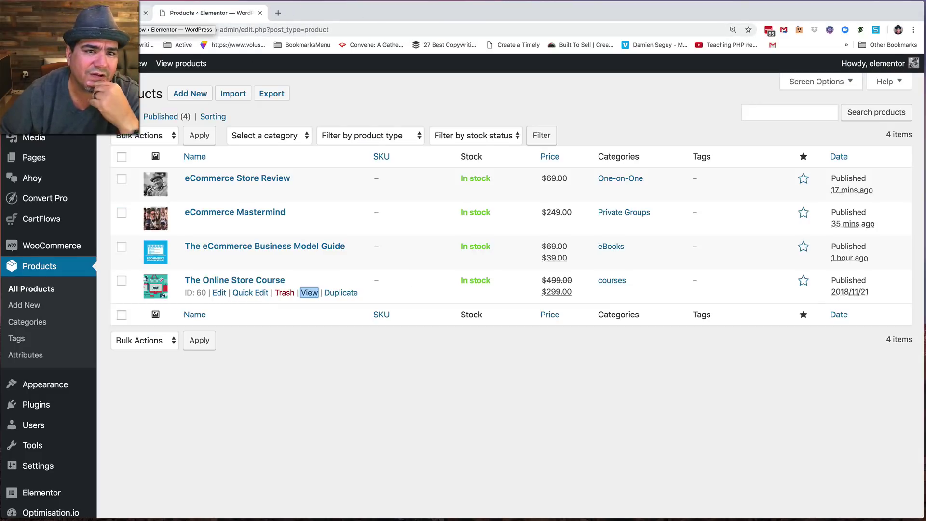
mouse_move(45, 220)
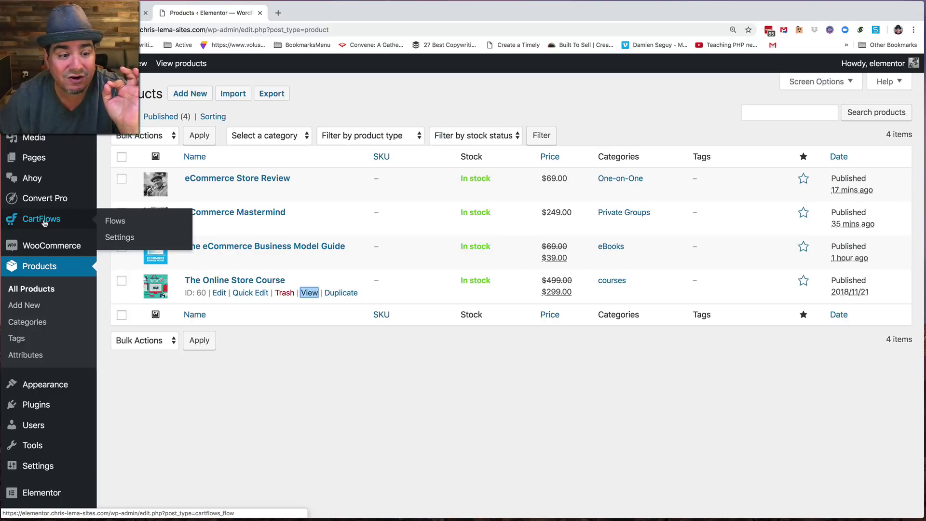
- Open CartFlows Flows and the Course Selling flow editor with its five steps
left_click(109, 223)
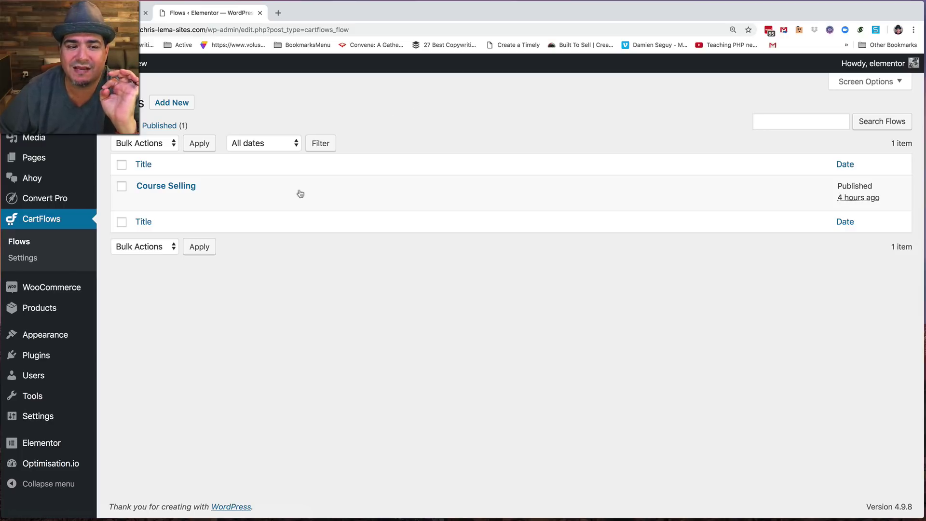
left_click(178, 186)
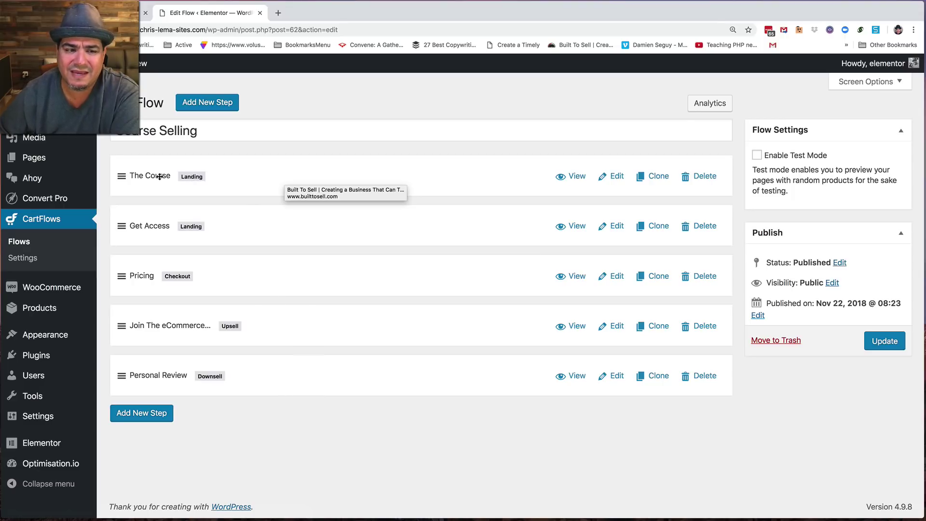
- Preview The Course landing page in a new tab, scroll through it, and return to the flow editor
left_click(574, 176)
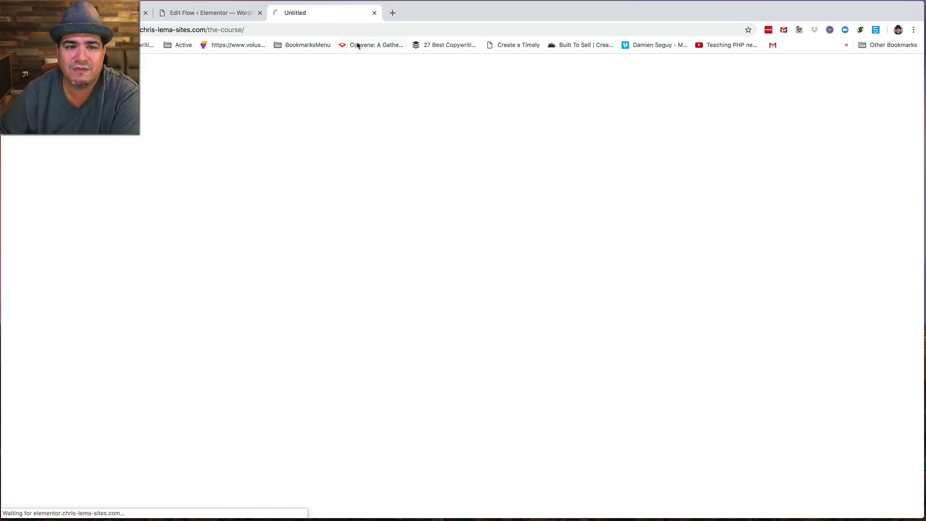
scroll(451, 341, "down", 15)
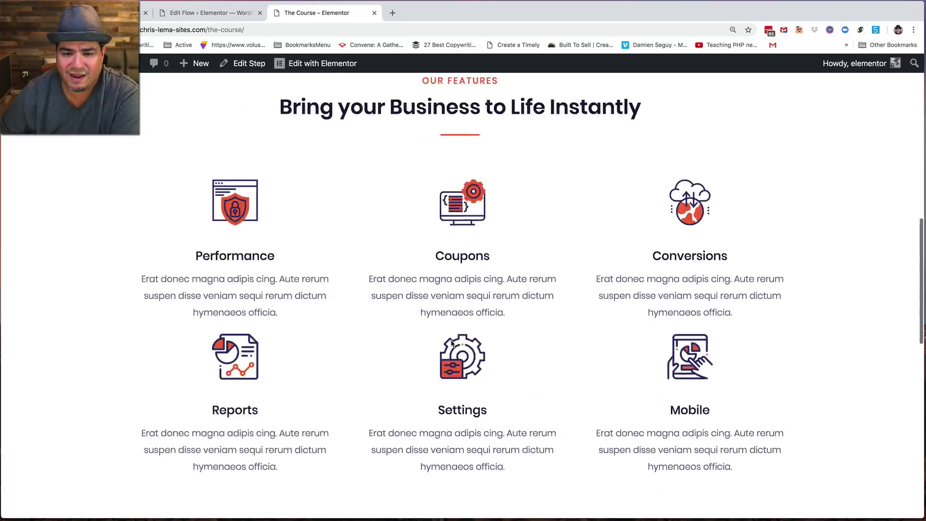
scroll(450, 343, "down", 5)
scroll(450, 341, "up", 20)
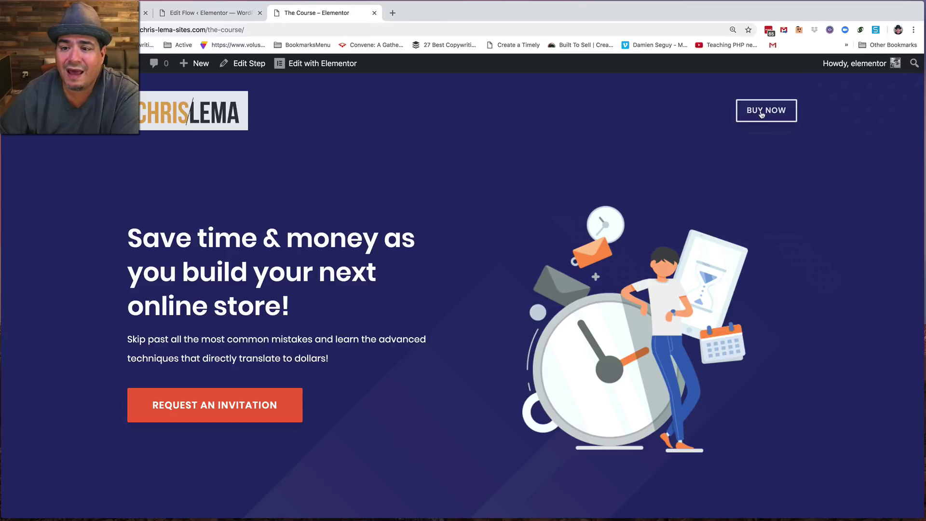
left_click(227, 13)
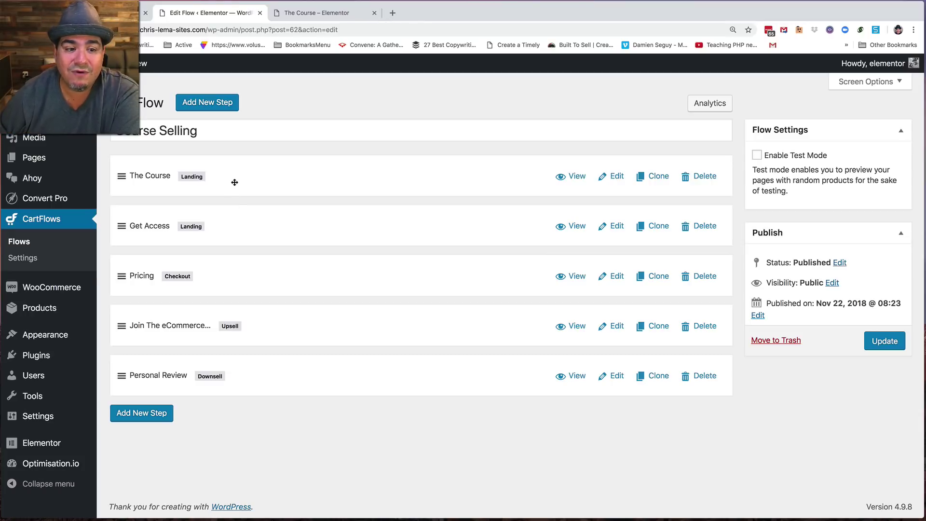
- Preview the Get Access page, trigger its early-access invite popup, then return to the flow editor
left_click(577, 226)
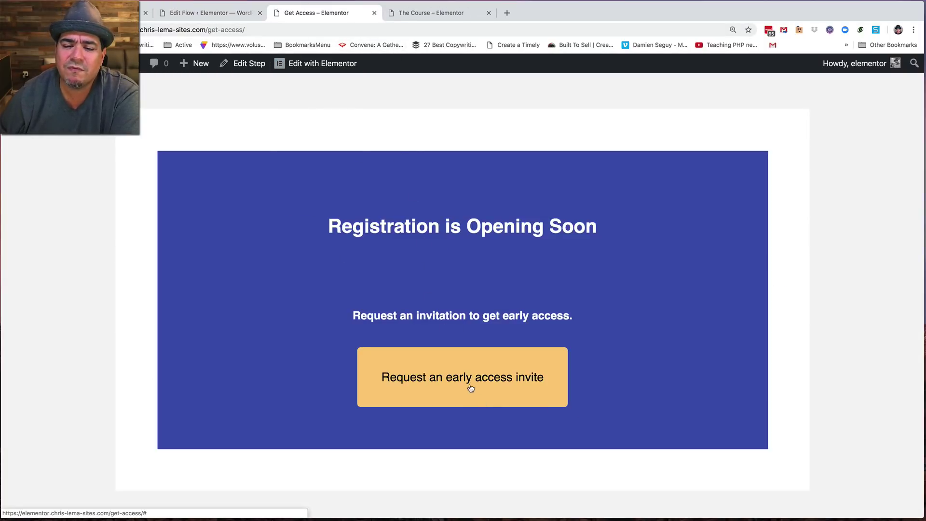
left_click(470, 383)
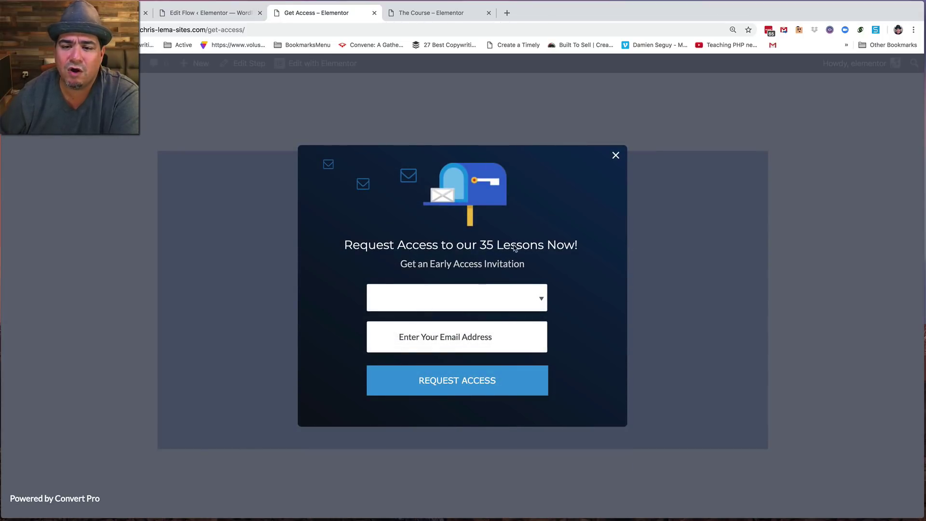
left_click(212, 13)
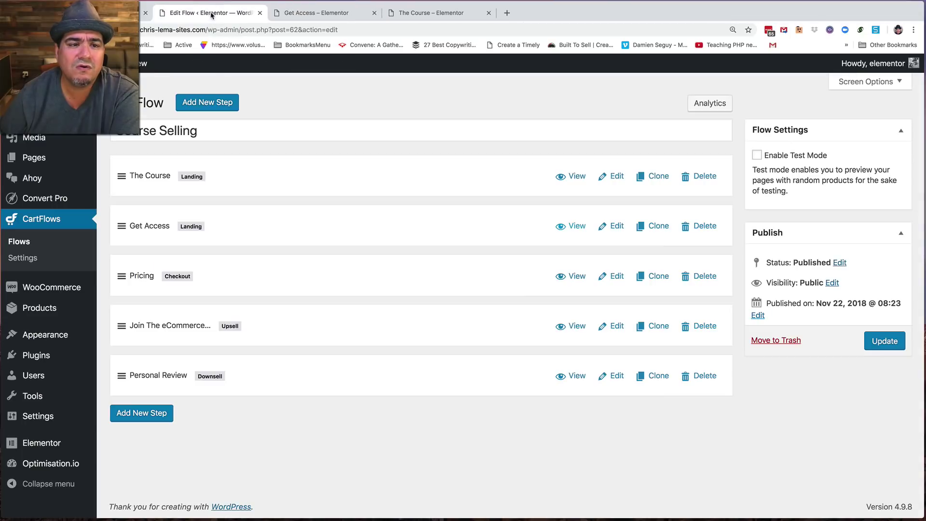
- Open the Request-Invitation popup for editing from the Convert Pro dashboard
mouse_move(46, 202)
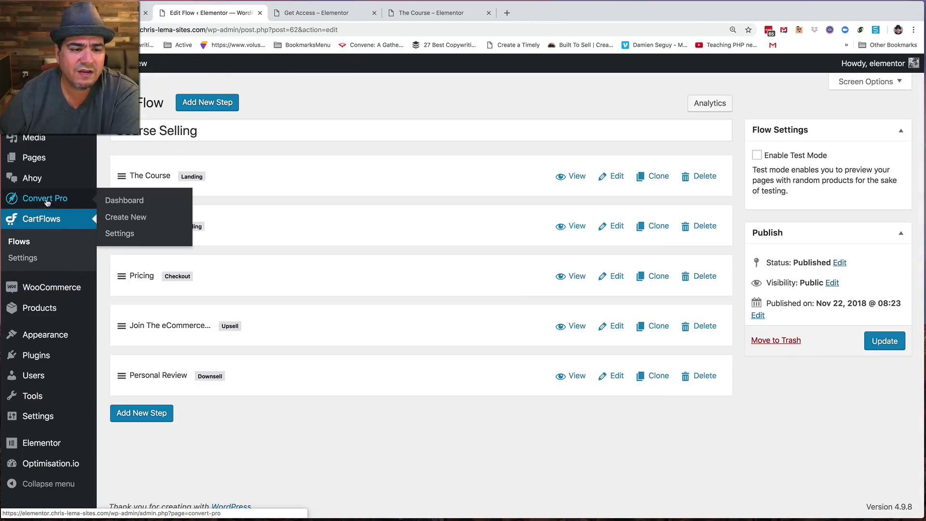
left_click(124, 200)
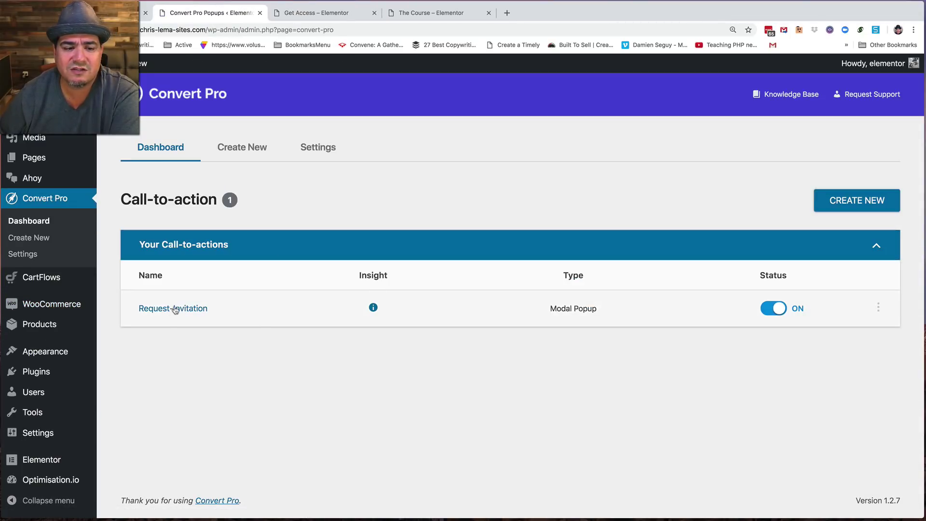
left_click(174, 309)
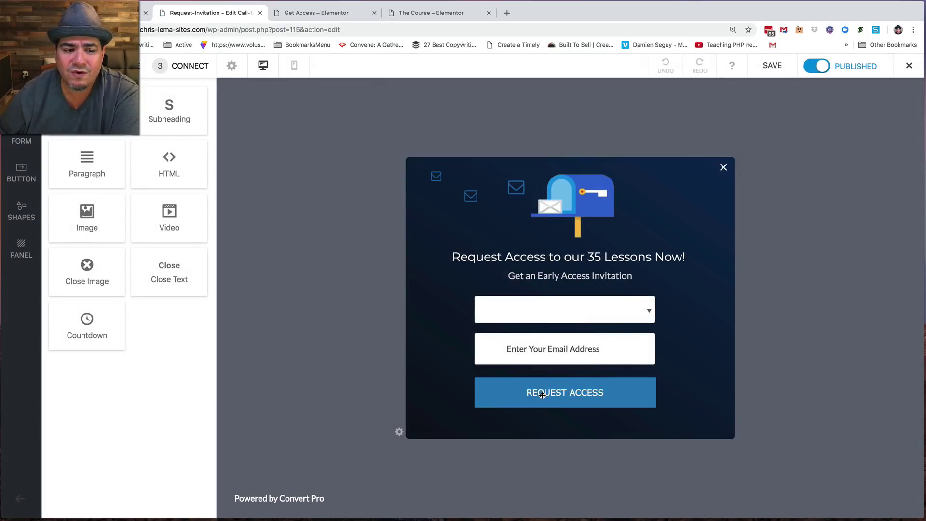
- Check its On Click trigger uses class request-an-invitation, then return to the dashboard
left_click(104, 66)
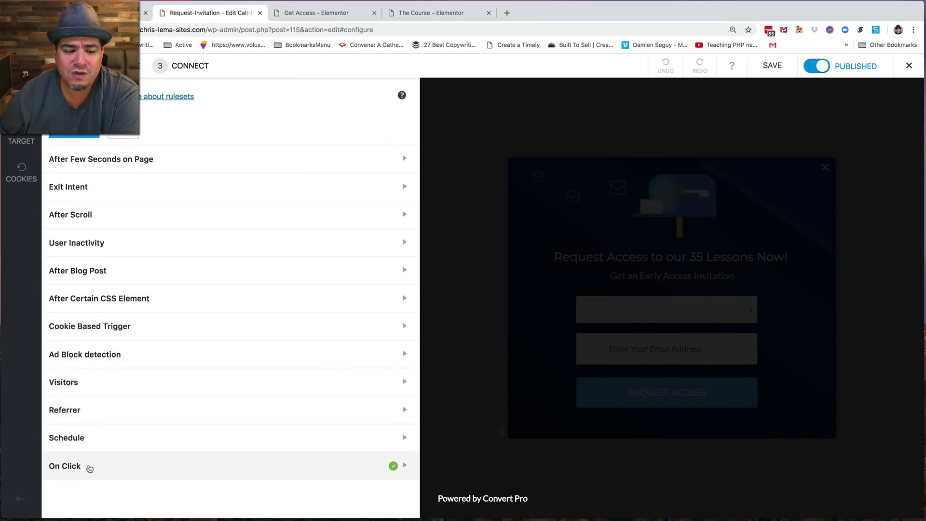
left_click(89, 469)
scroll(156, 475, "down", 5)
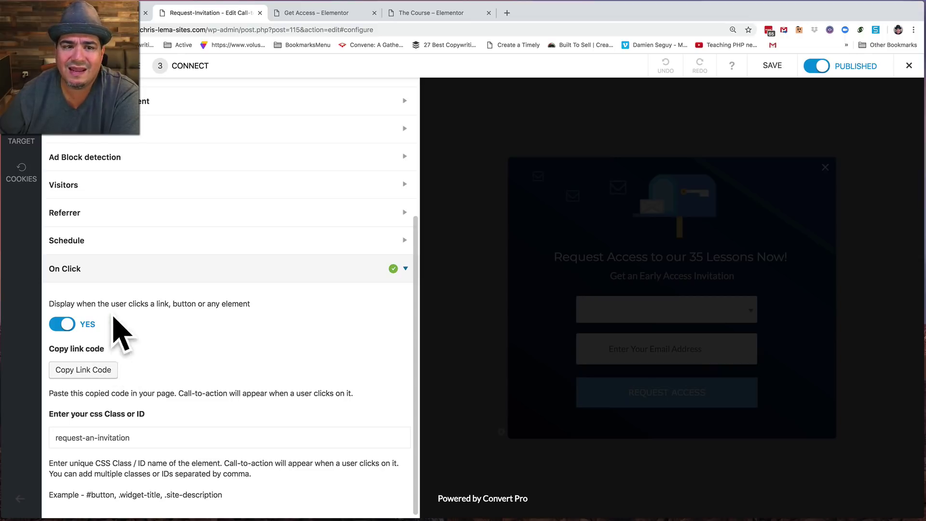
left_click(909, 65)
left_click(854, 116)
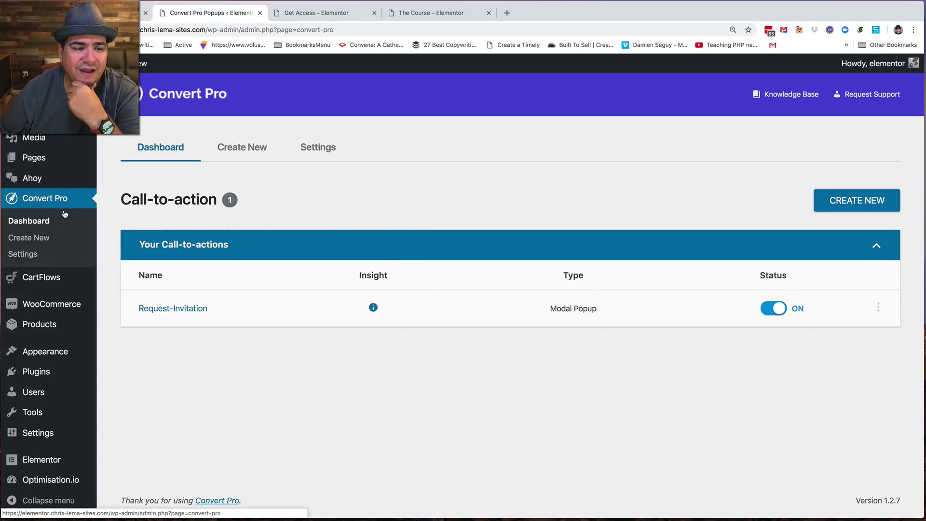
- Open the Course Selling flow's Get Access step in Elementor
mouse_move(46, 283)
left_click(125, 278)
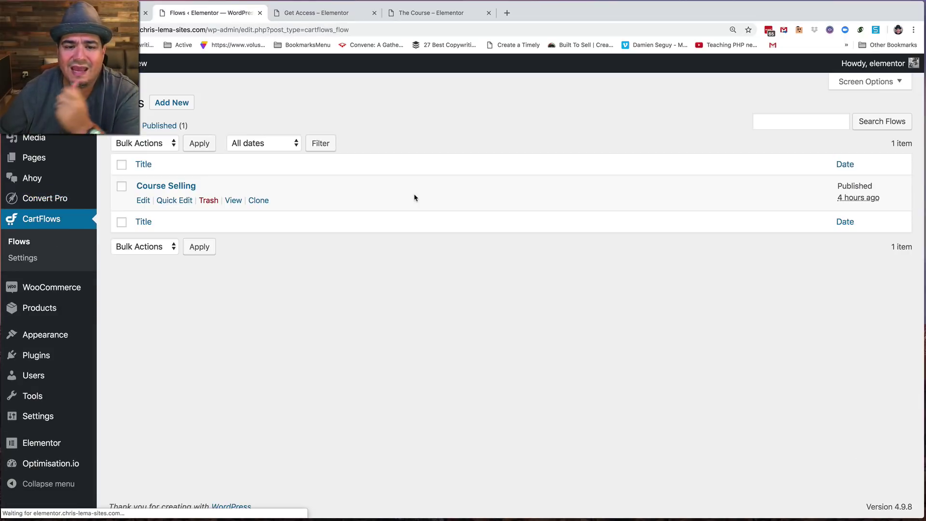
left_click(190, 186)
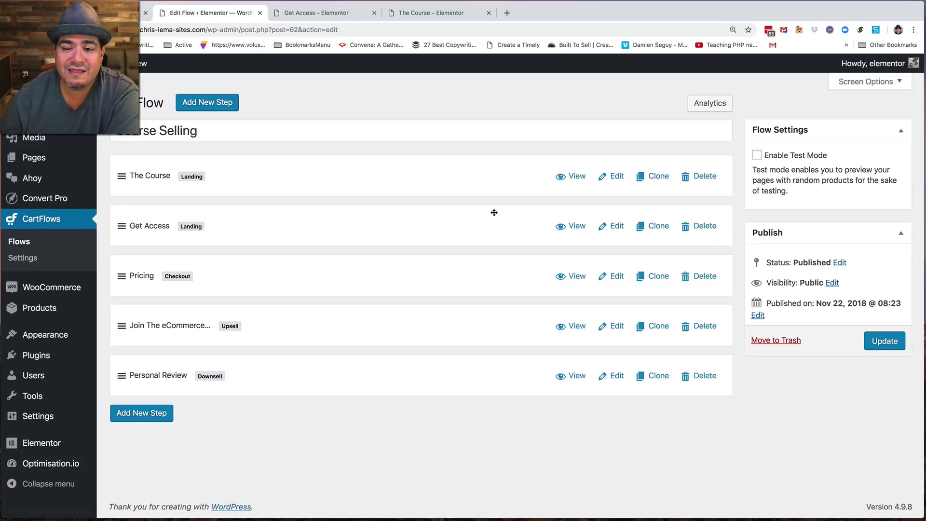
left_click(612, 226)
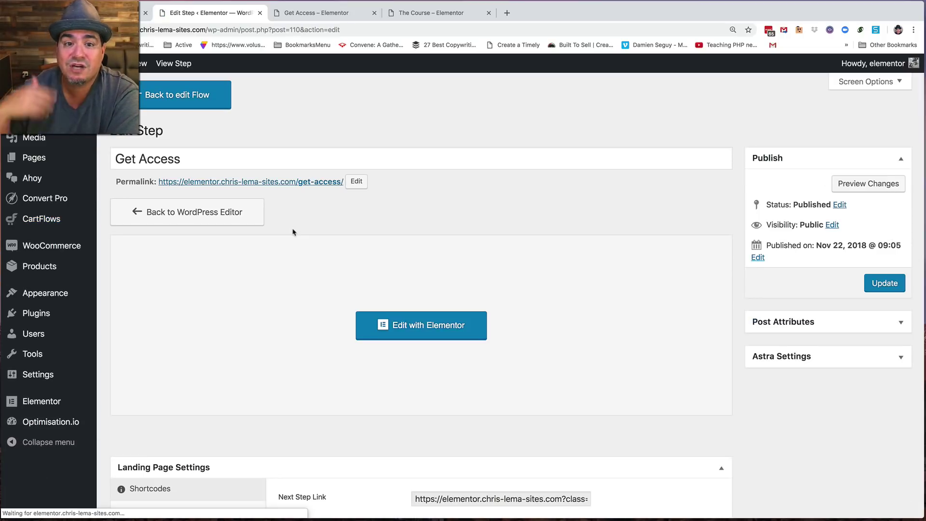
left_click(424, 325)
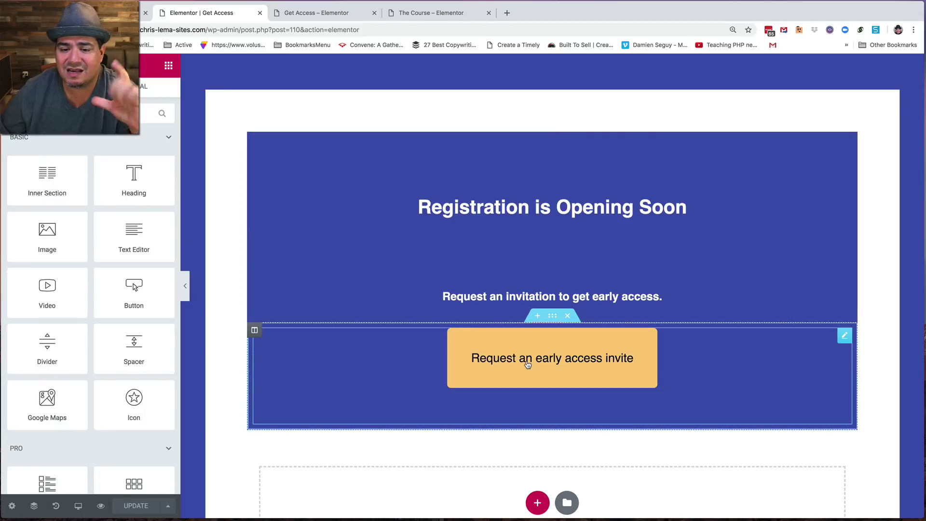
- Inspect the invite-button section's Advanced settings, finding its CSS Classes field empty
left_click(526, 362)
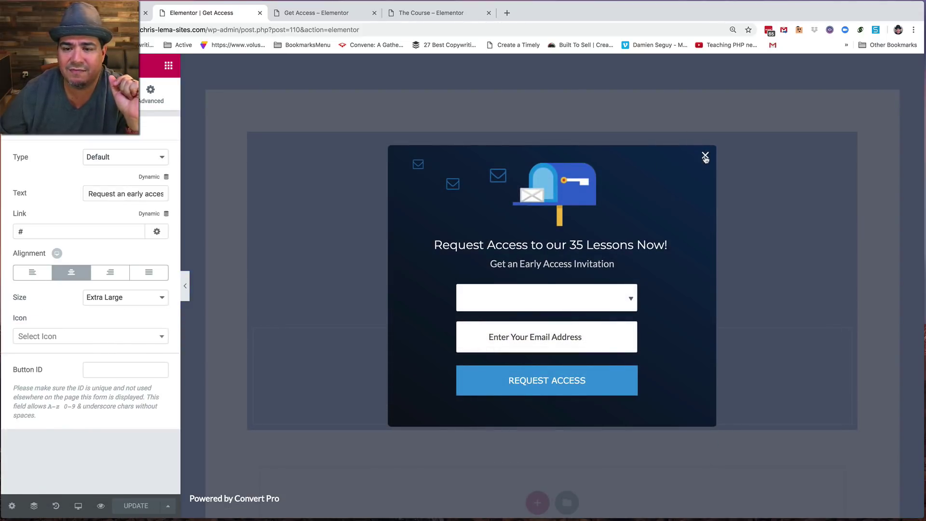
left_click(705, 155)
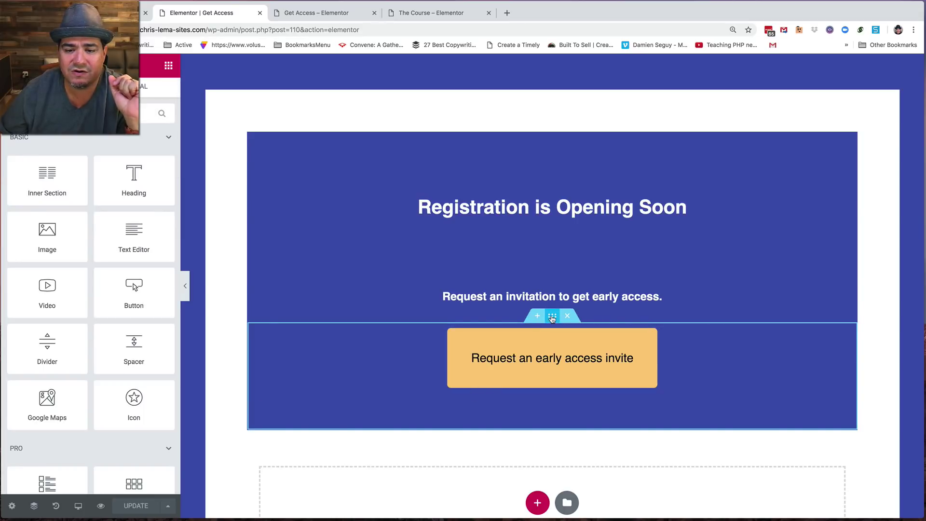
left_click(552, 316)
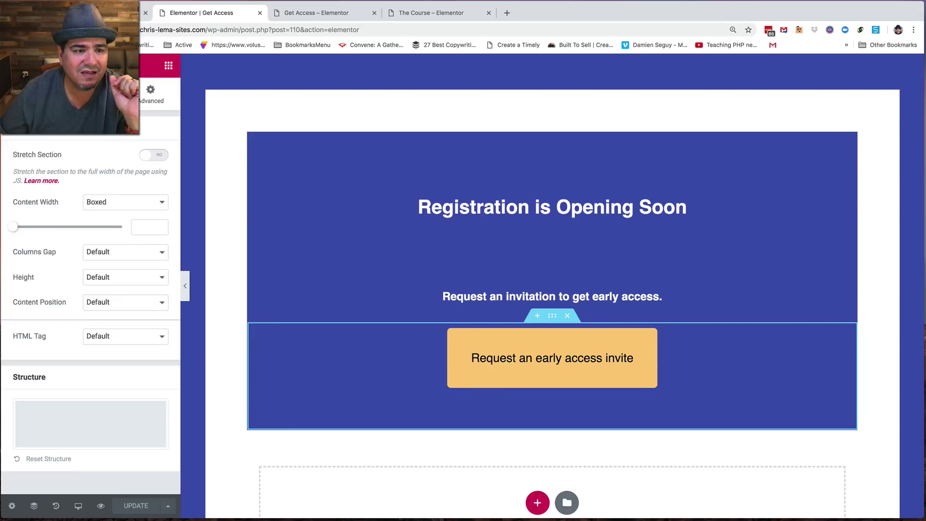
left_click(92, 94)
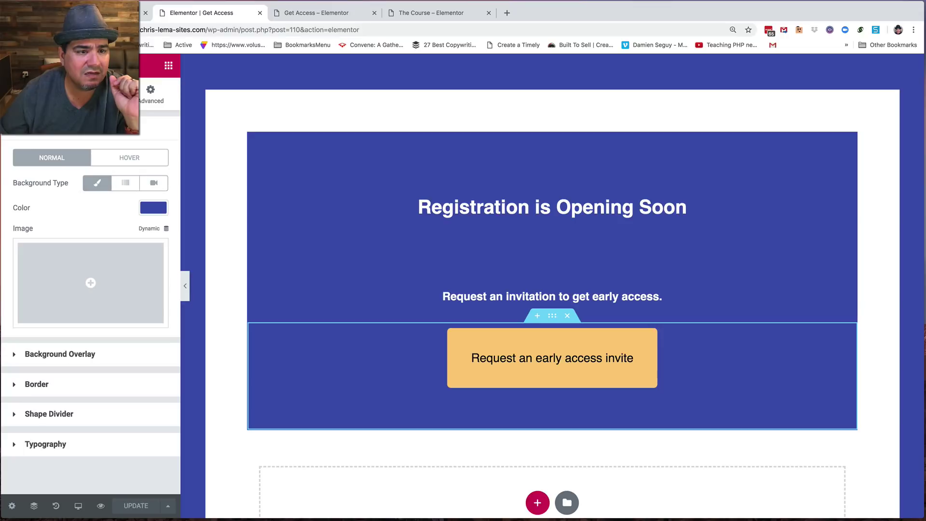
left_click(150, 94)
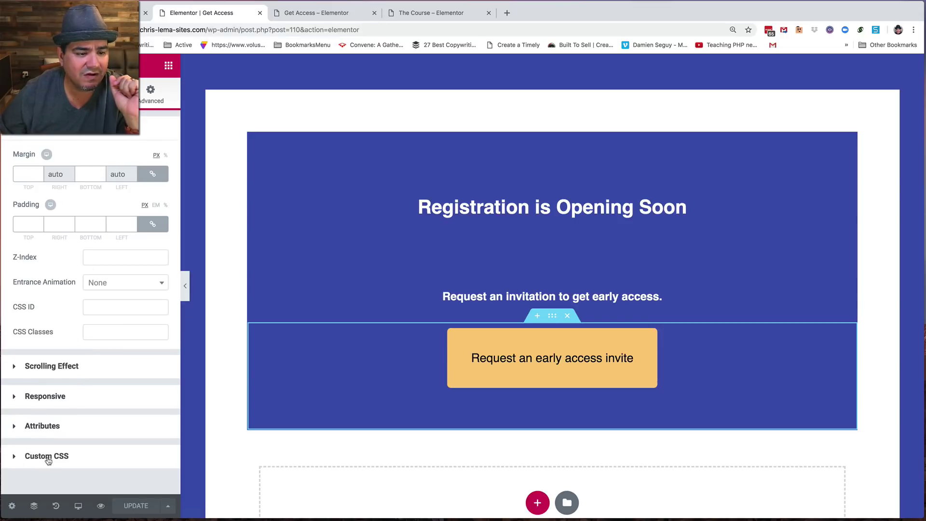
left_click(47, 456)
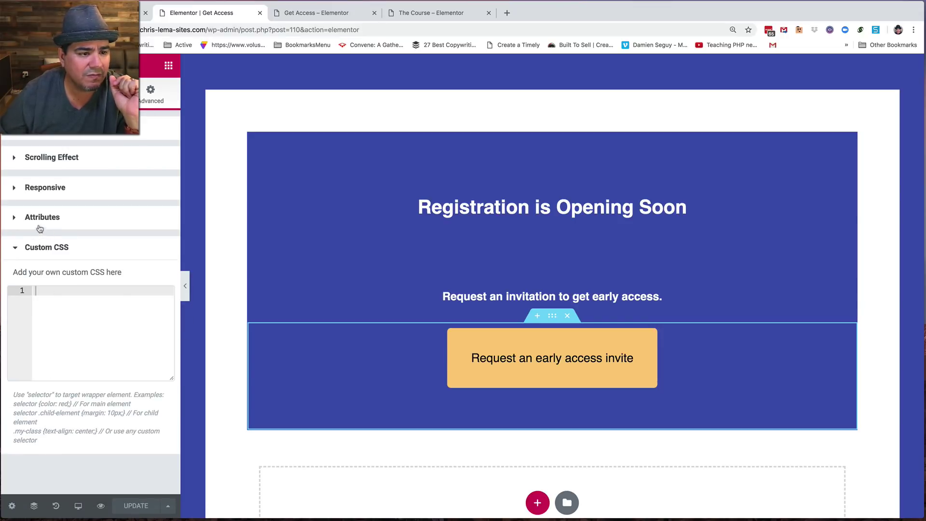
left_click(58, 247)
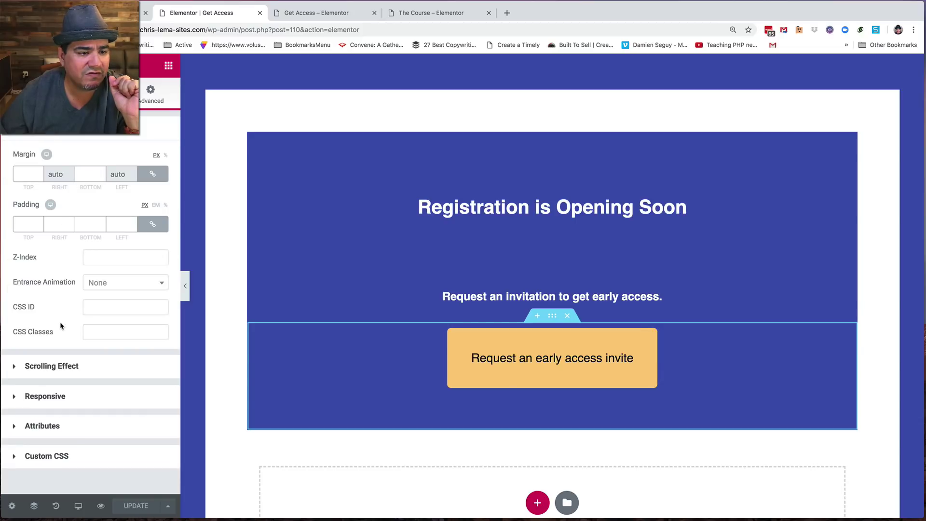
left_click(95, 331)
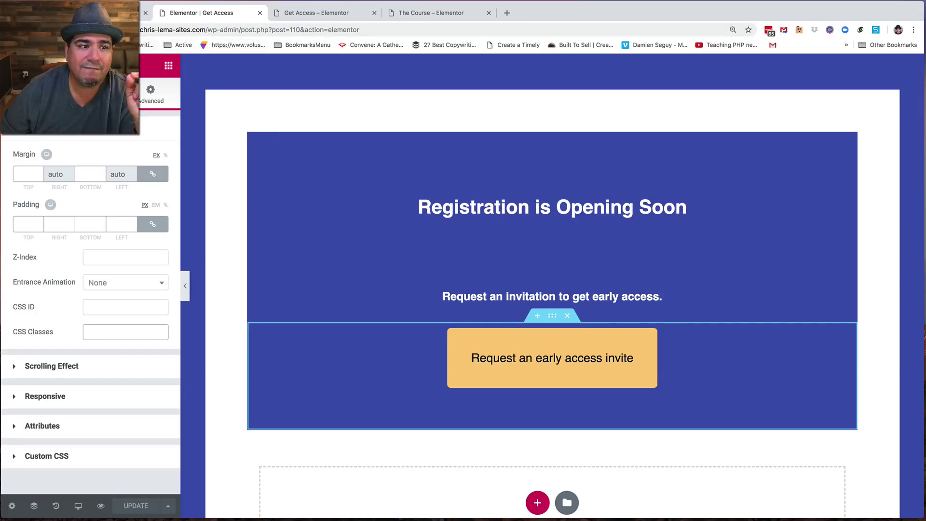
left_click(15, 65)
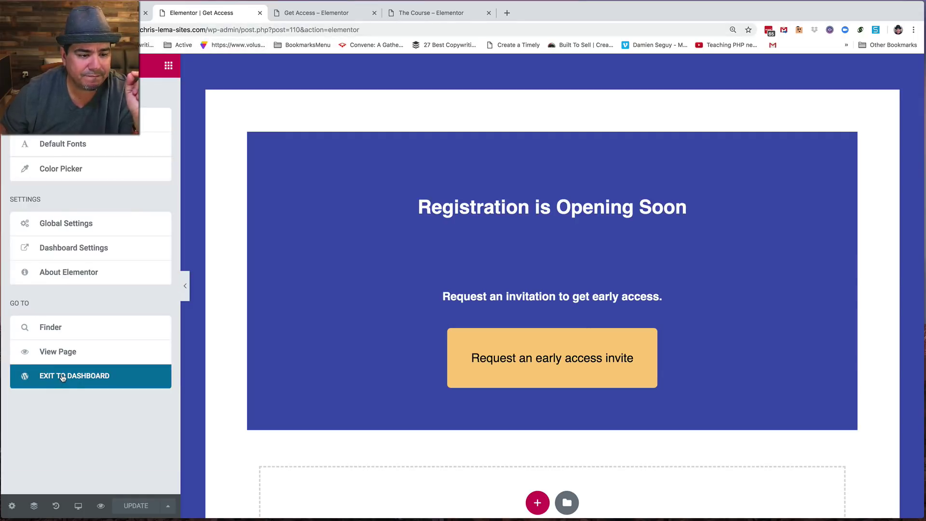
- Exit Elementor and reopen the Course Selling flow from CartFlows > Flows
left_click(60, 376)
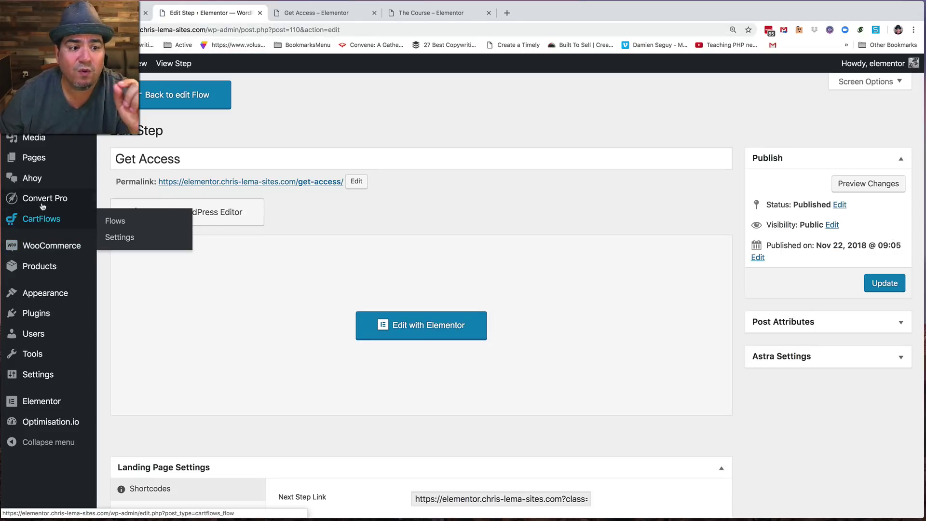
mouse_move(42, 204)
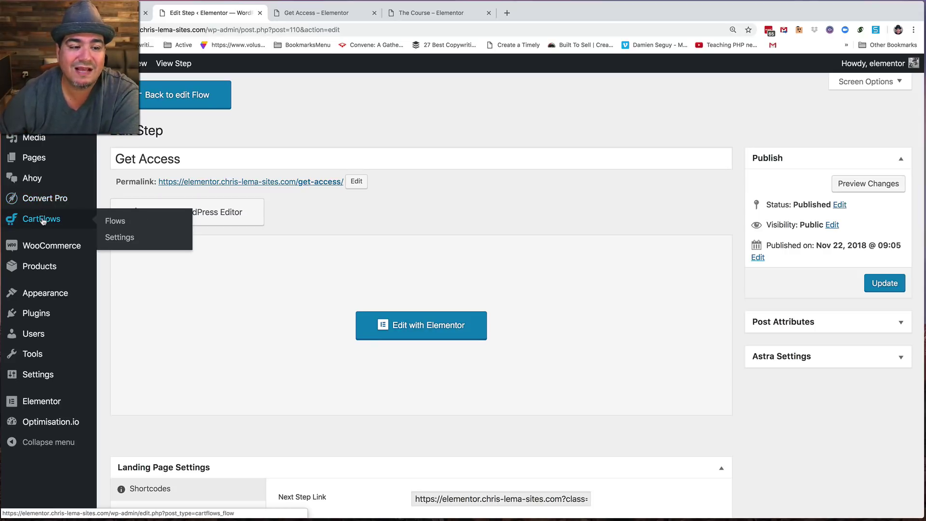
left_click(41, 217)
left_click(157, 186)
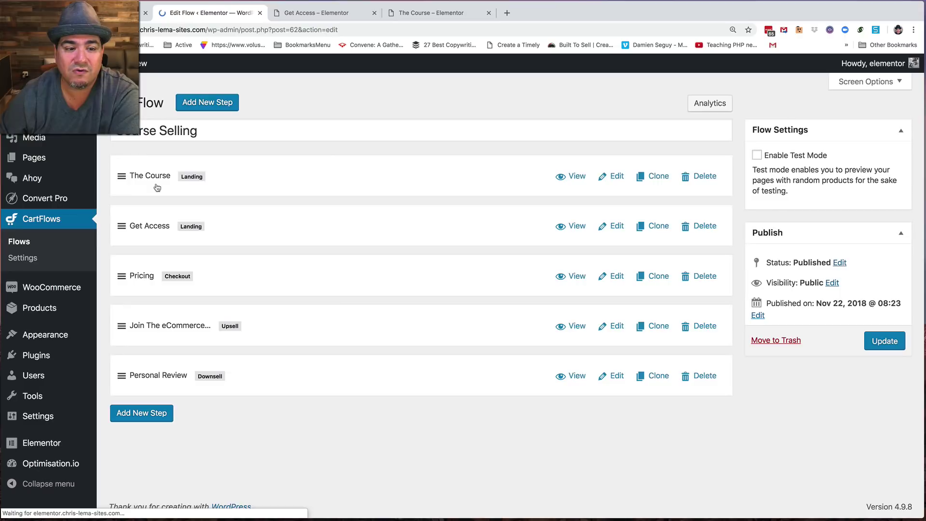
- Preview the Pricing checkout page in a new tab, scroll it, and return to the flow editor
left_click(575, 279)
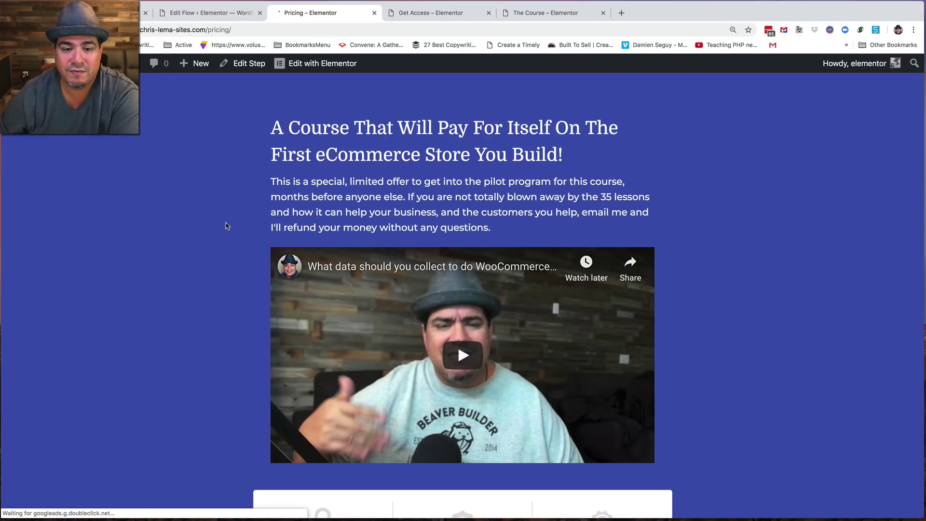
scroll(226, 226, "down", 13)
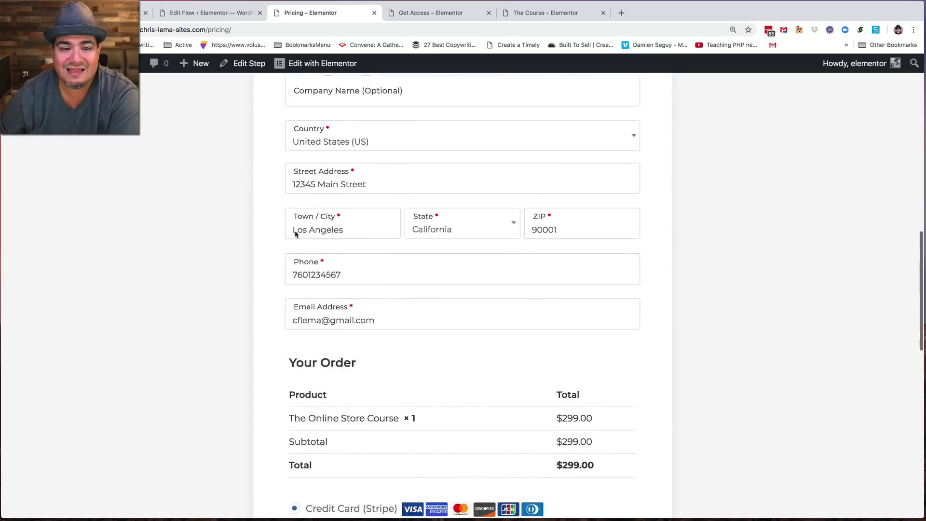
scroll(296, 234, "down", 10)
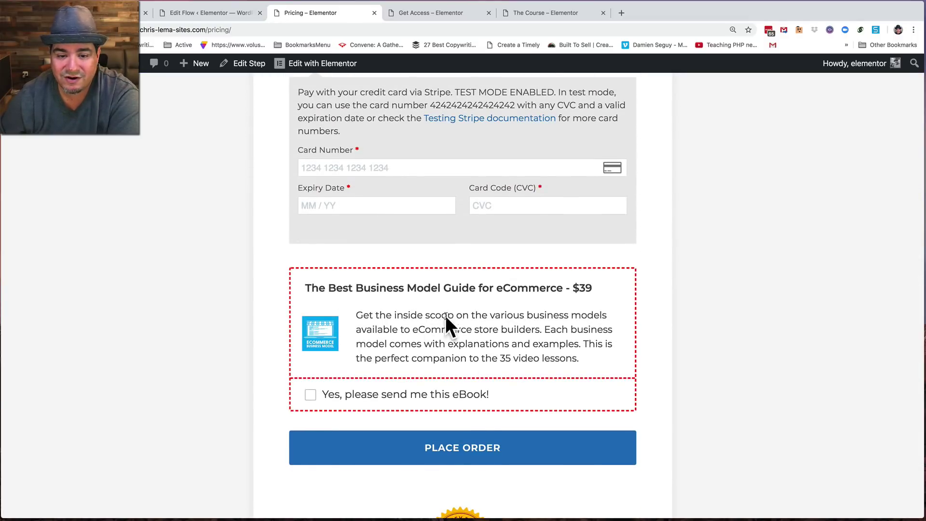
left_click(212, 12)
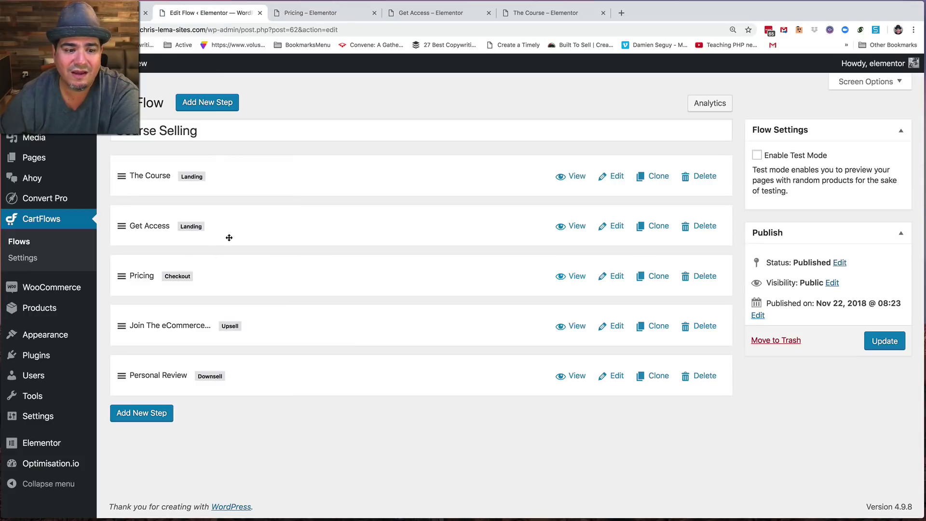
- Open the Pricing checkout step and check which product it sells
left_click(615, 276)
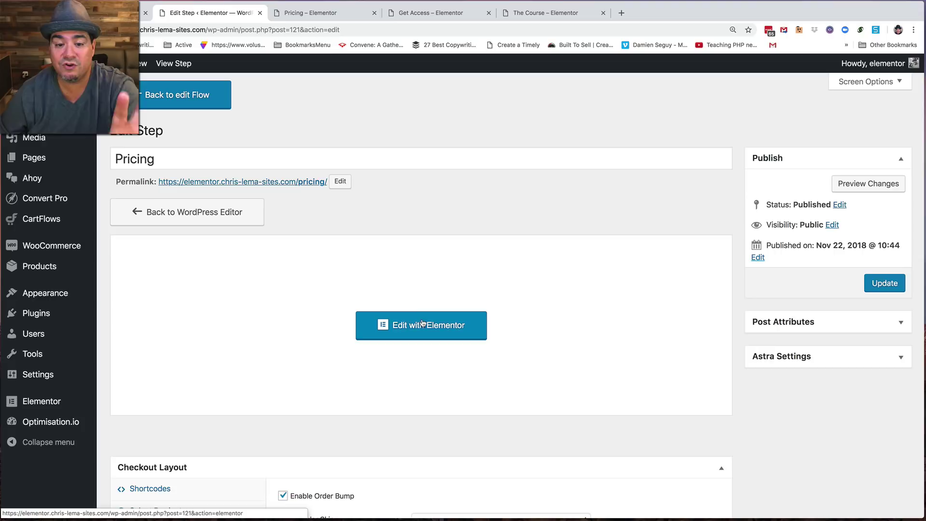
scroll(420, 325, "down", 6)
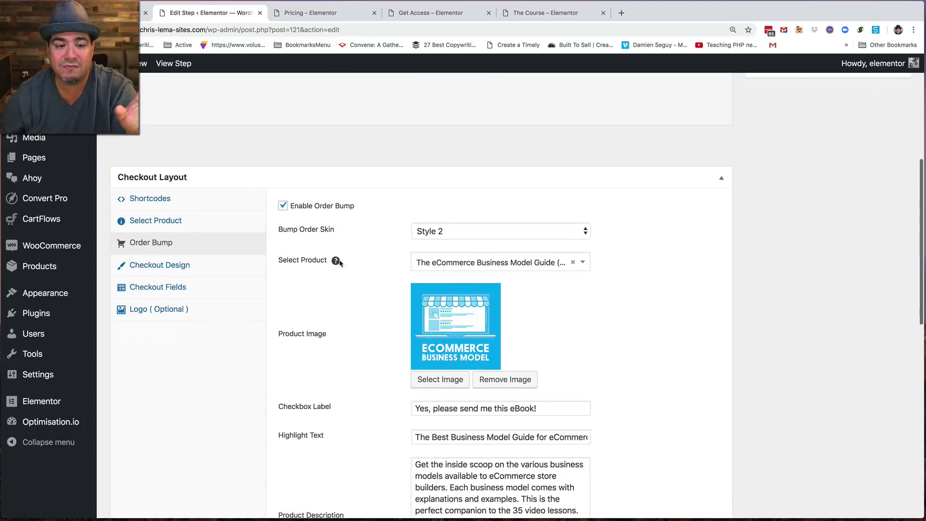
left_click(168, 226)
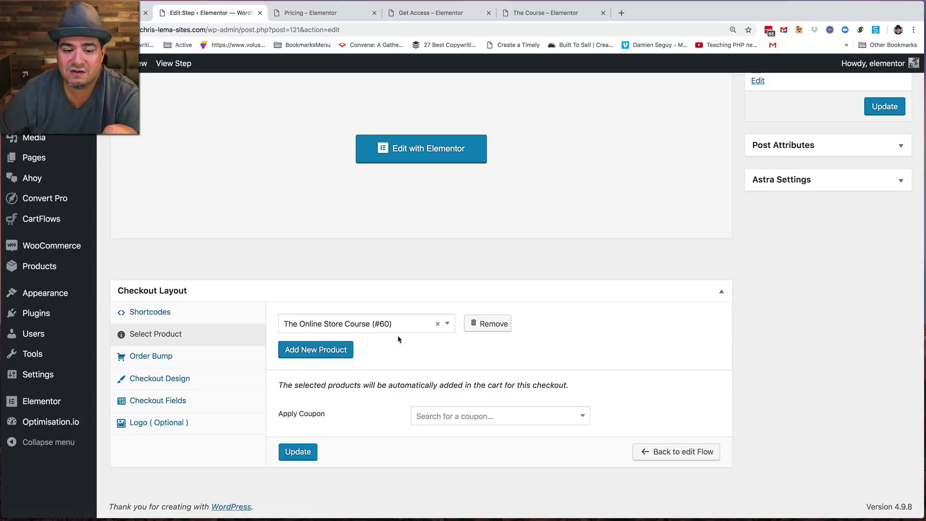
- Review the enabled order bump: an ebook at $39 instead of $69 with a dashed border
left_click(164, 357)
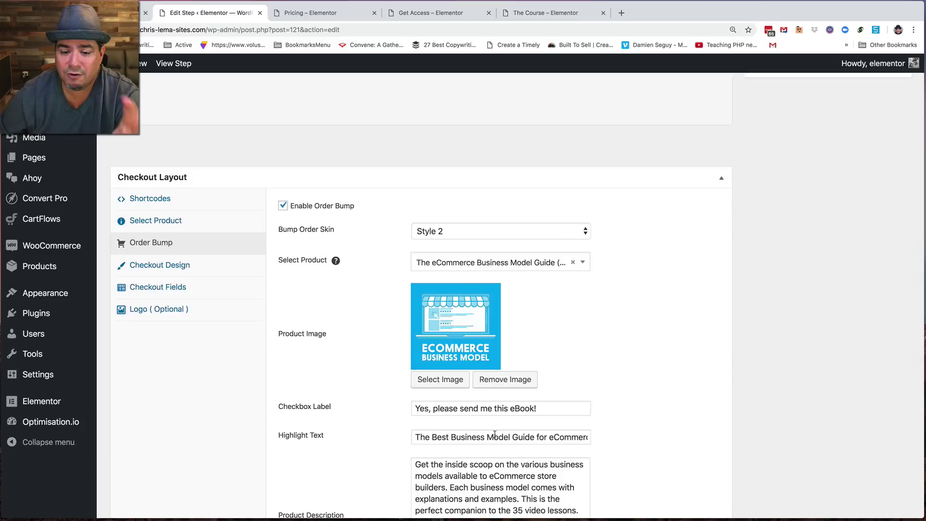
scroll(495, 433, "down", 6)
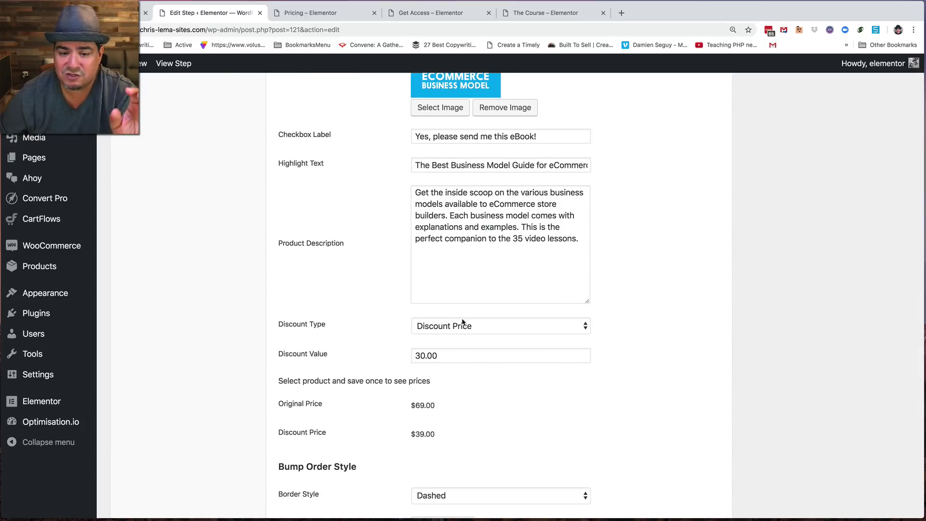
scroll(443, 436, "down", 1)
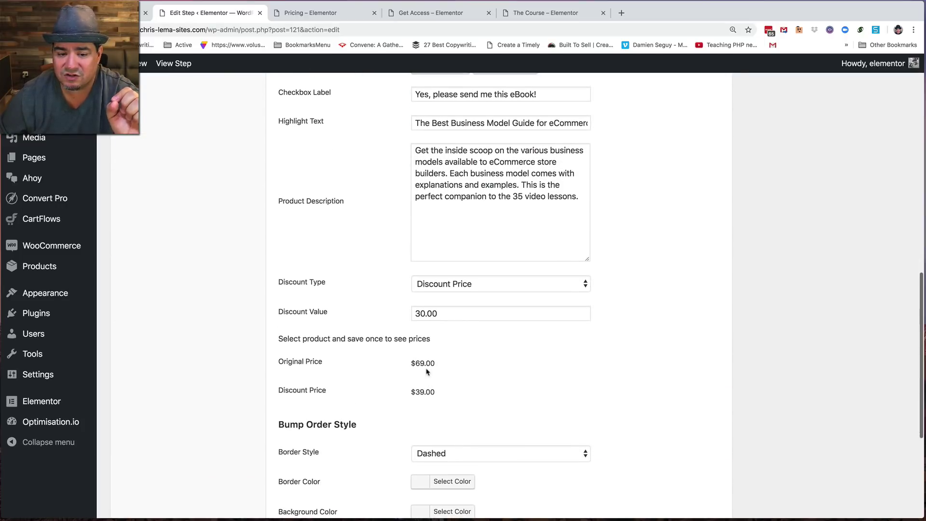
scroll(470, 410, "down", 2)
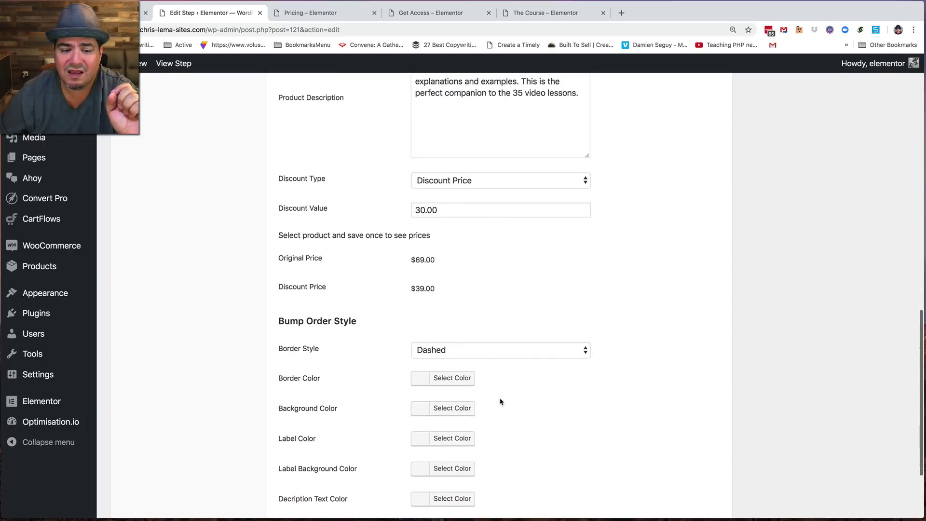
scroll(482, 376, "down", 2)
scroll(367, 366, "up", 5)
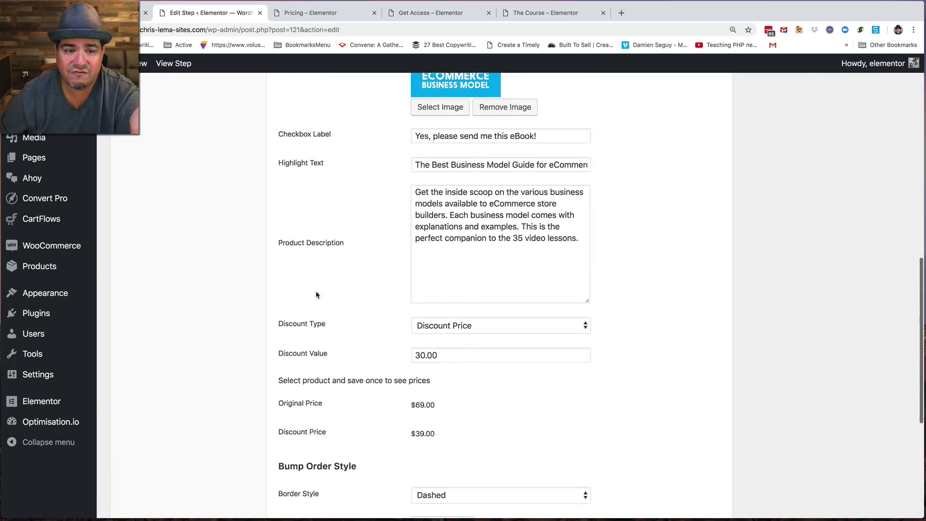
scroll(299, 279, "up", 6)
- Review the checkout design, keeping the One Column skin, and its fields, then return to the flow's steps
left_click(173, 344)
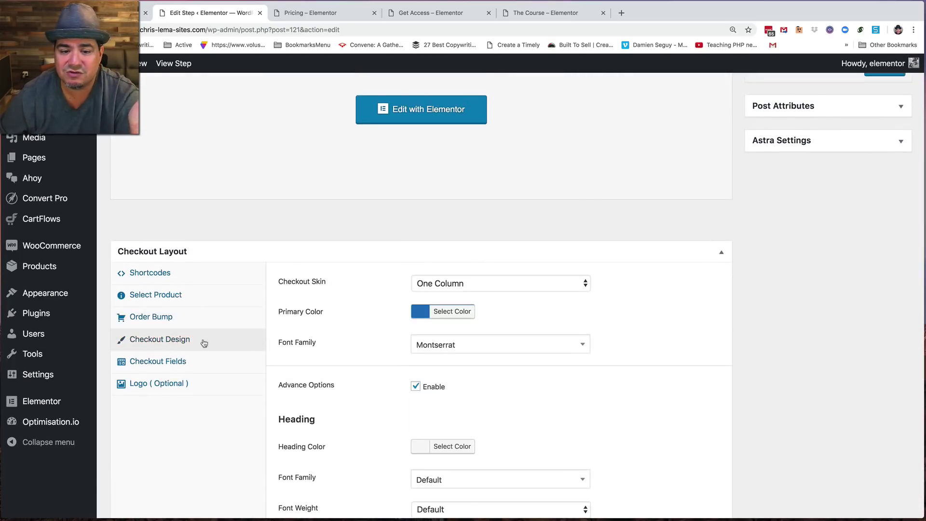
scroll(338, 290, "down", 1)
left_click(429, 224)
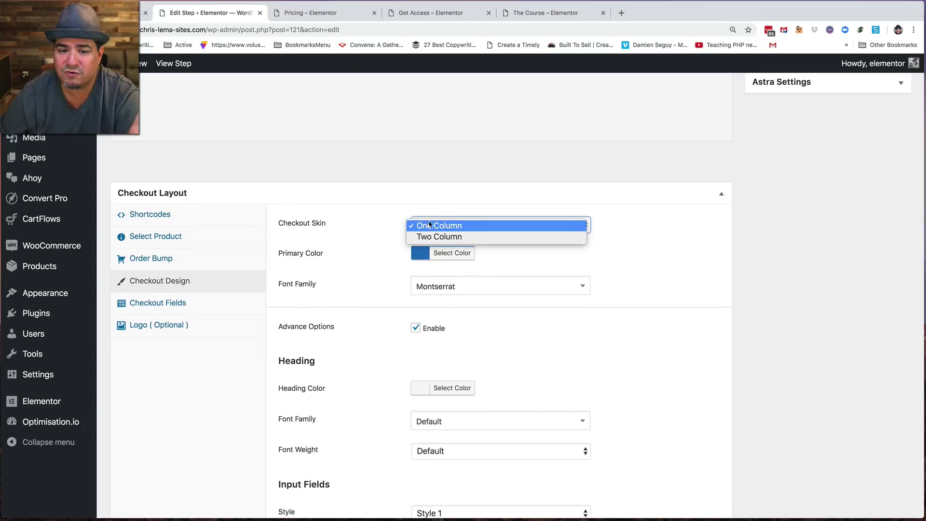
left_click(430, 225)
scroll(372, 308, "down", 3)
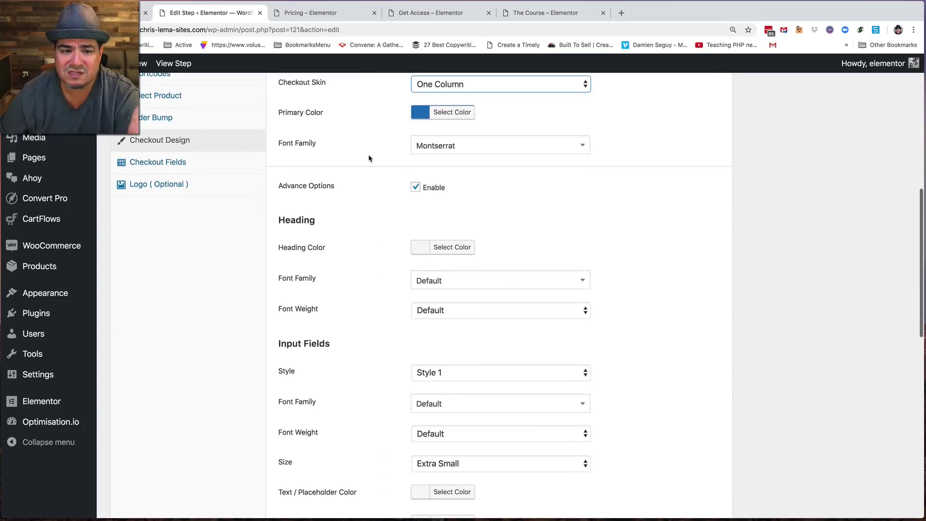
left_click(176, 162)
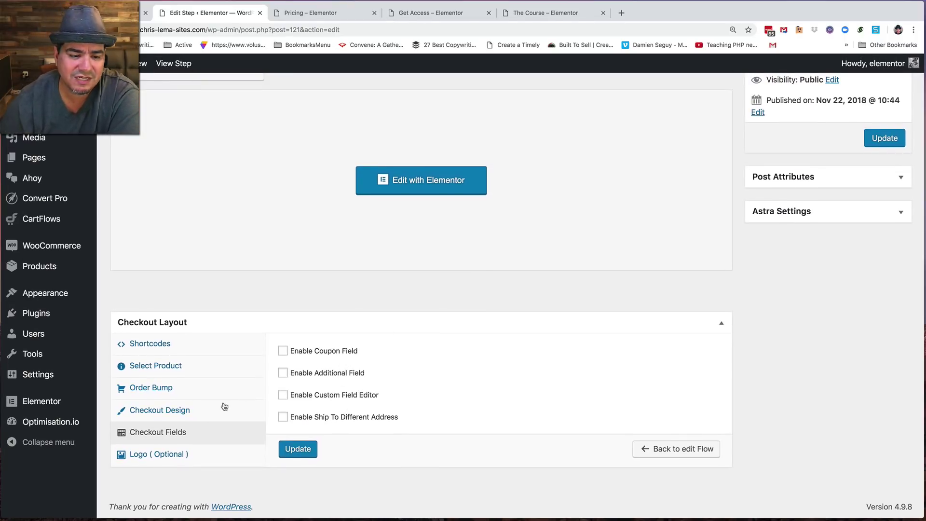
scroll(304, 275, "up", 5)
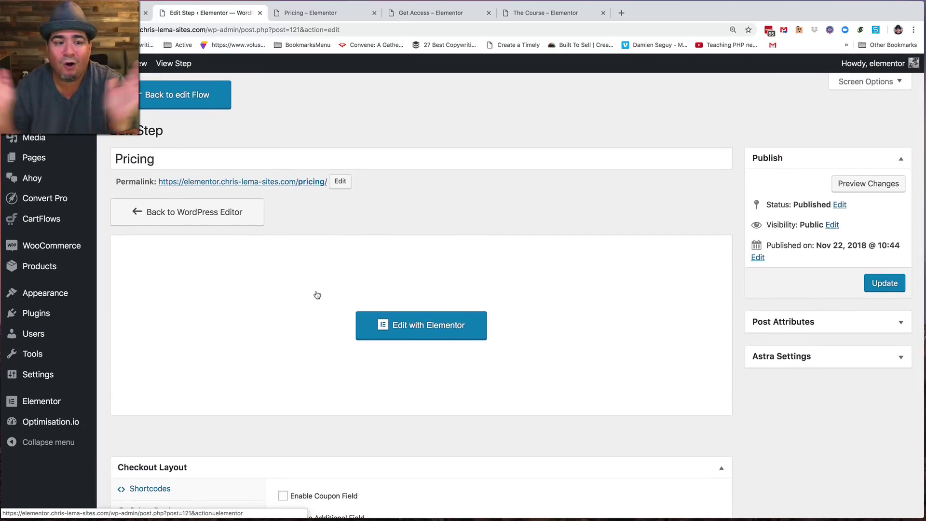
left_click(184, 99)
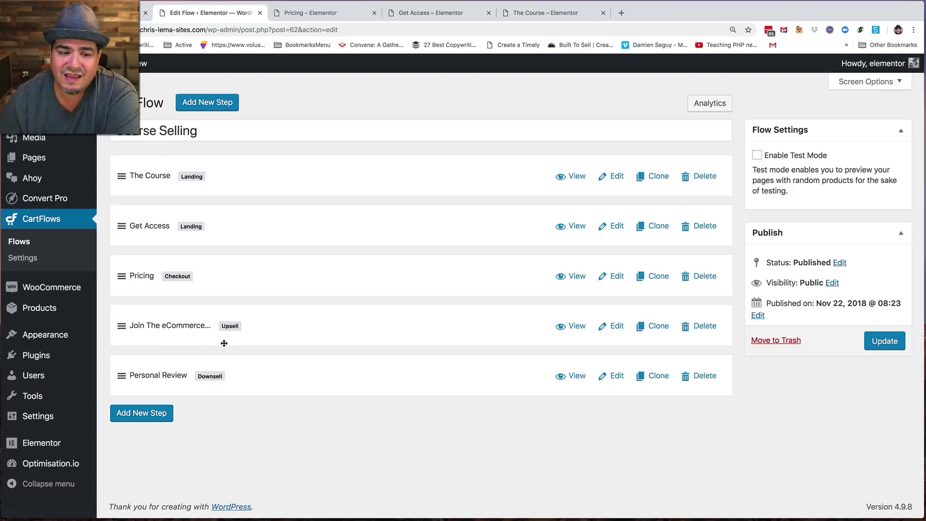
- Review the Join The eCommerce Mastermind upsell offering eCommerce Mastermind at $249, then open the products list
left_click(614, 326)
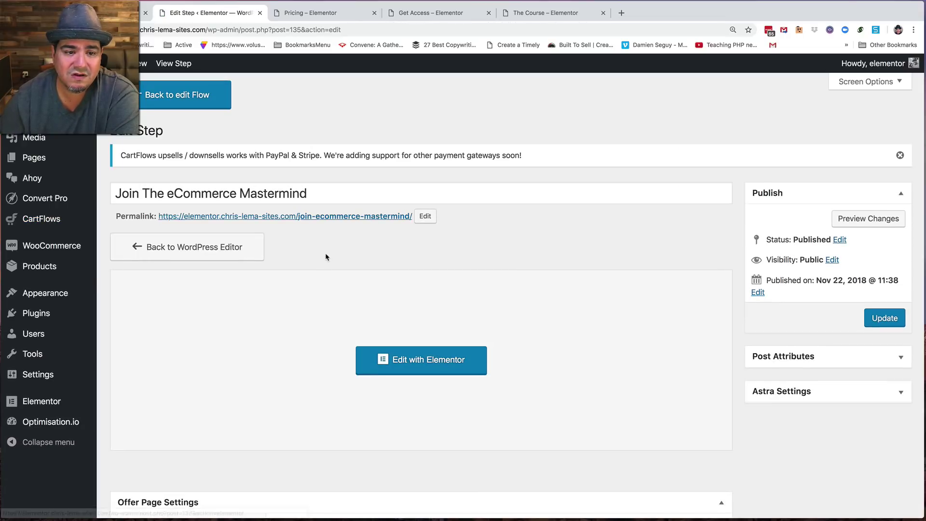
scroll(310, 374, "down", 5)
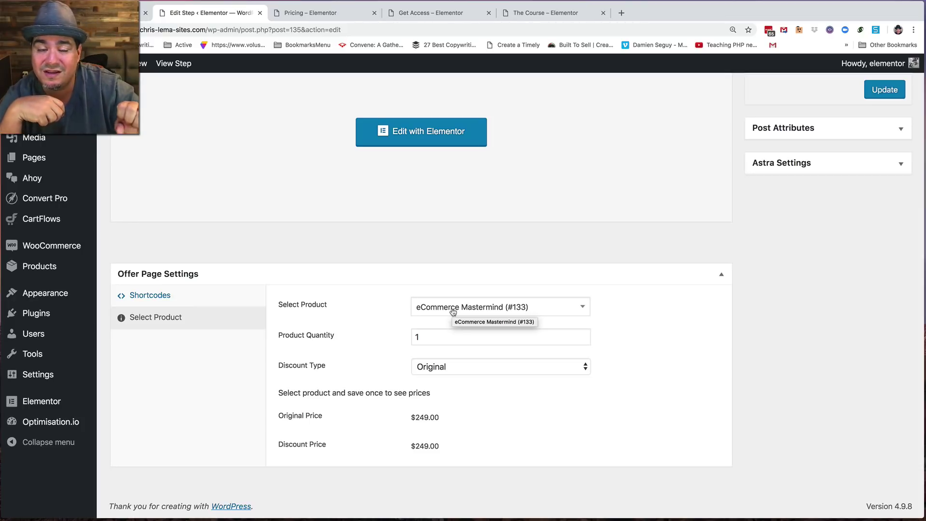
left_click(44, 268)
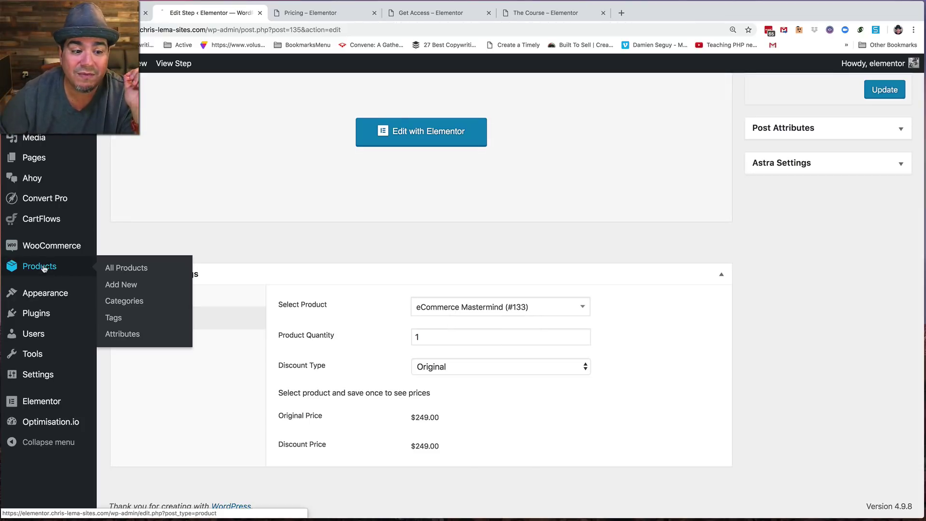
- Confirm the eCommerce Mastermind product's catalog visibility is Hidden, then go to the CartFlows flows list
left_click(241, 212)
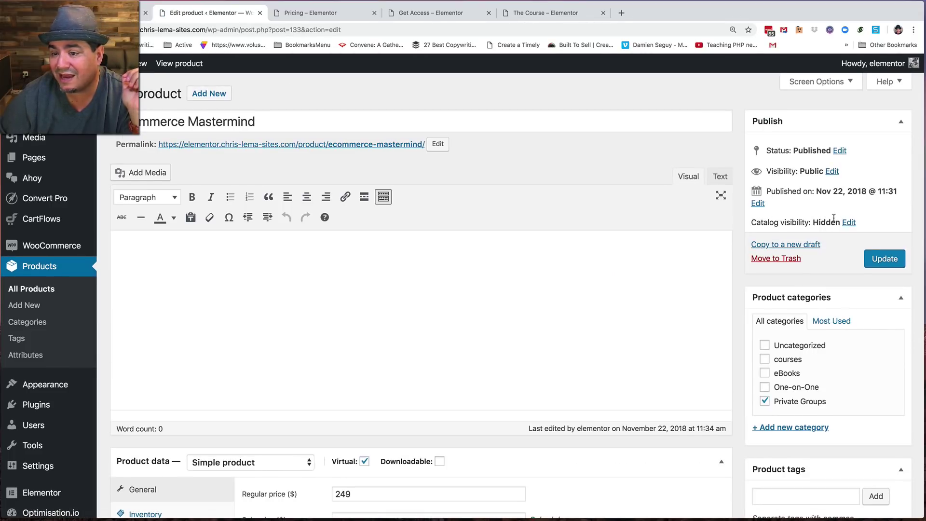
left_click(849, 223)
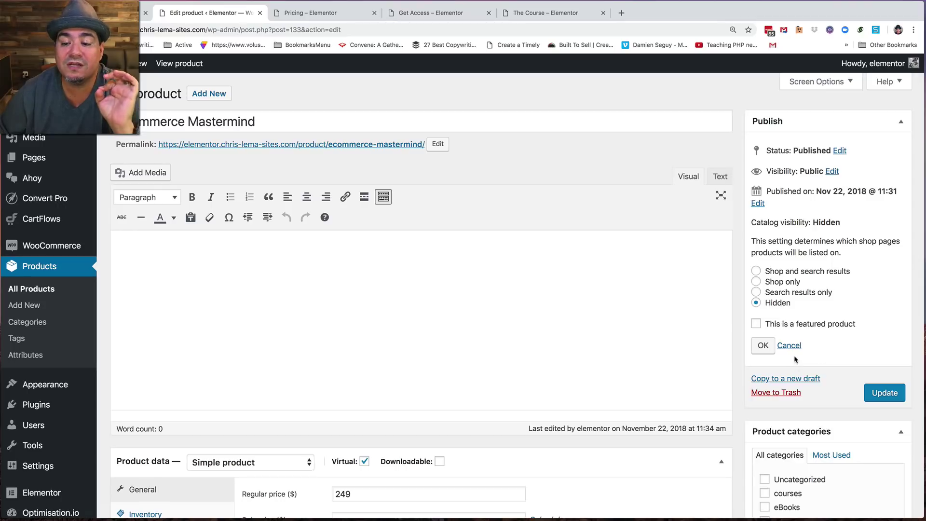
left_click(35, 219)
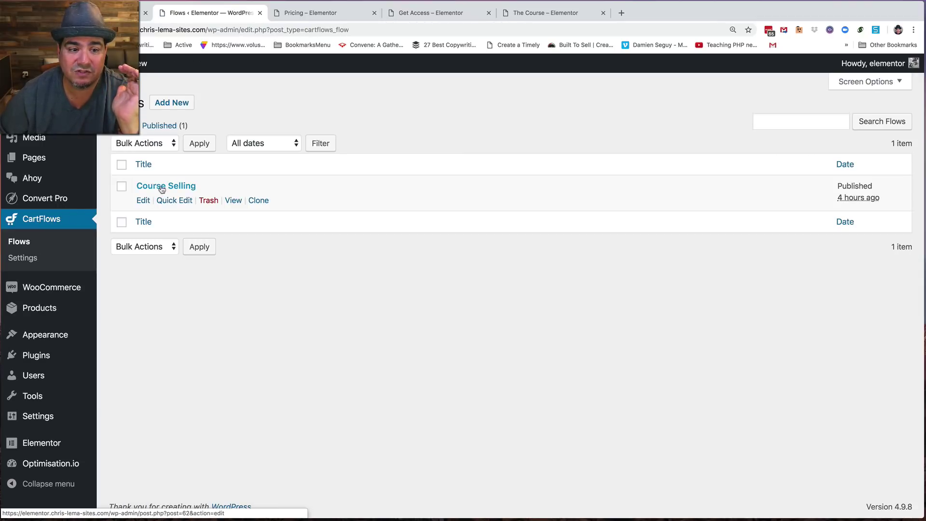
- Reopen the Course Selling flow, showing its five steps, Published and Public
left_click(163, 187)
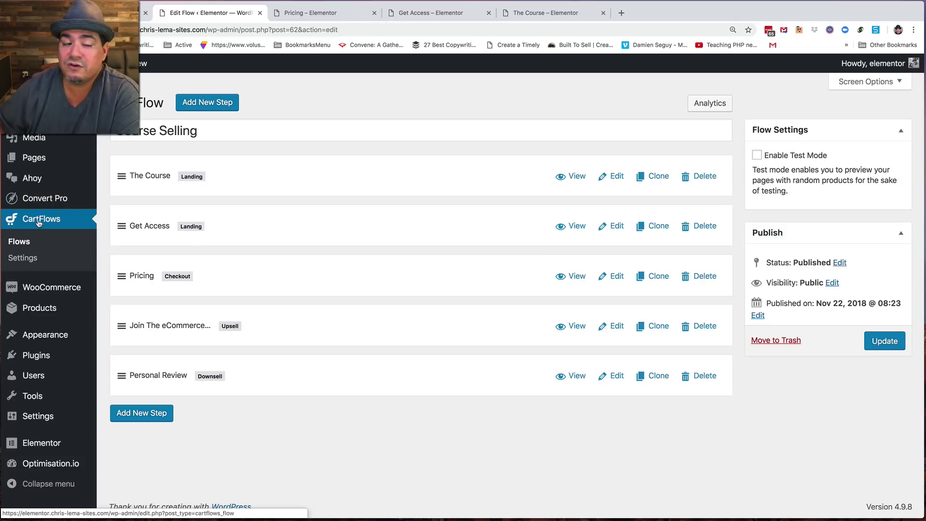
mouse_move(34, 180)
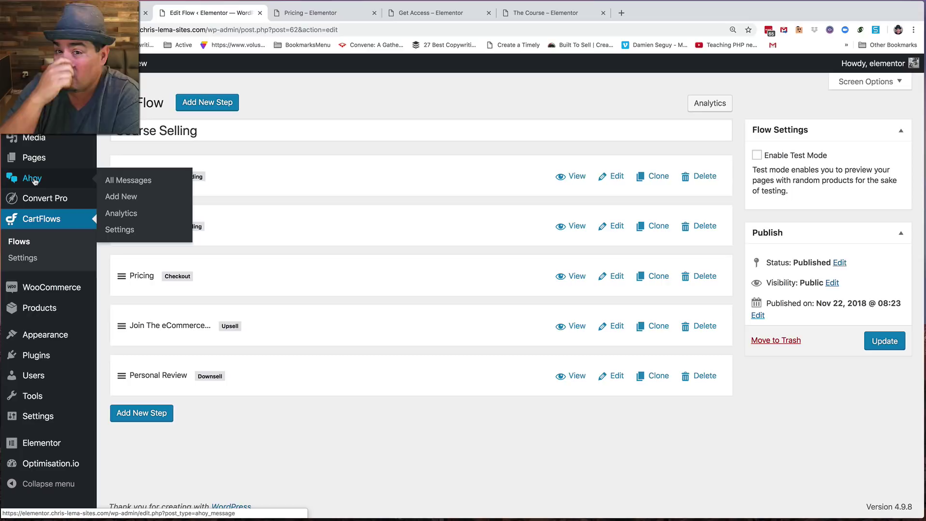